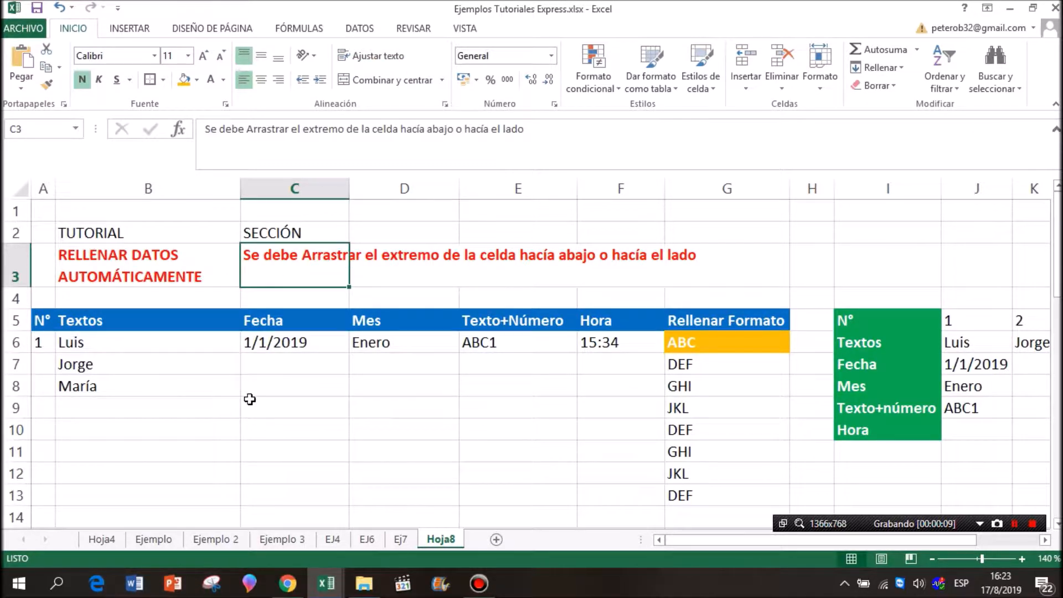
Fill the single number in A6 down to A12, and clear the copies from A7:A12.
click(135, 346)
click(50, 328)
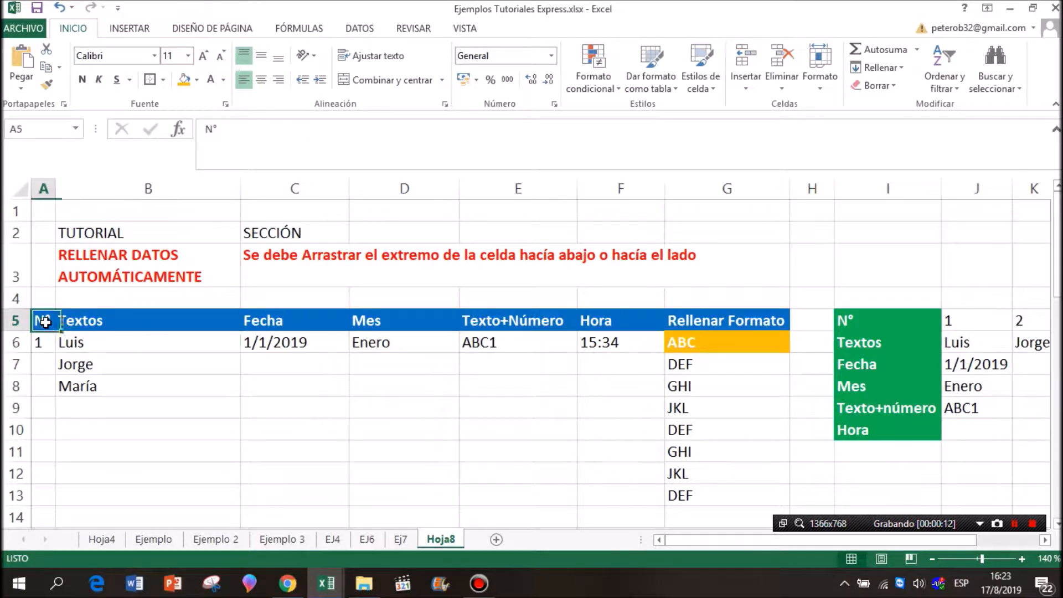
click(47, 345)
drag(56, 355, 55, 484)
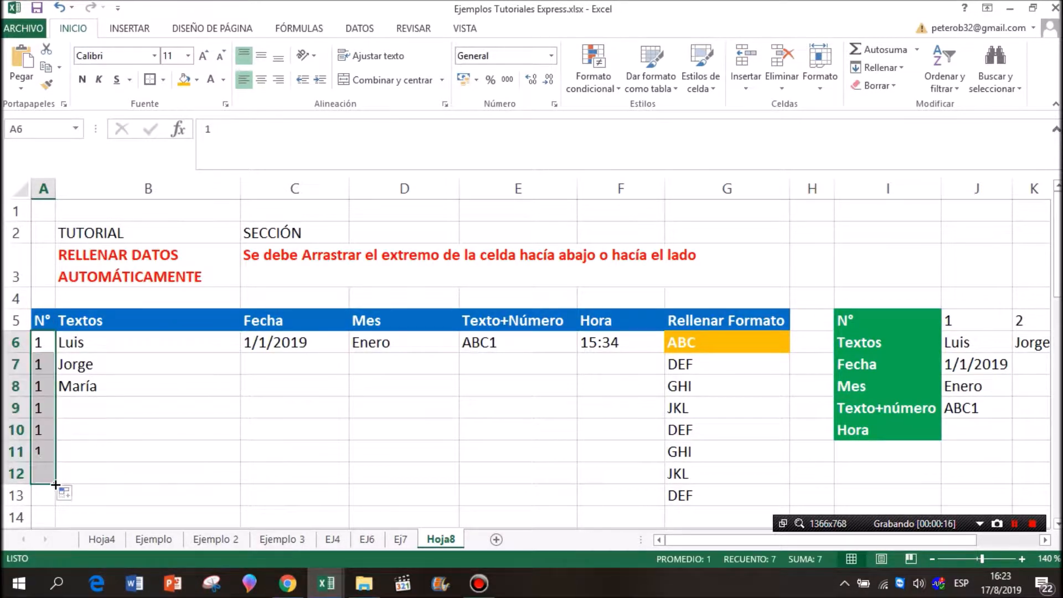
drag(46, 369, 48, 467)
key(Delete)
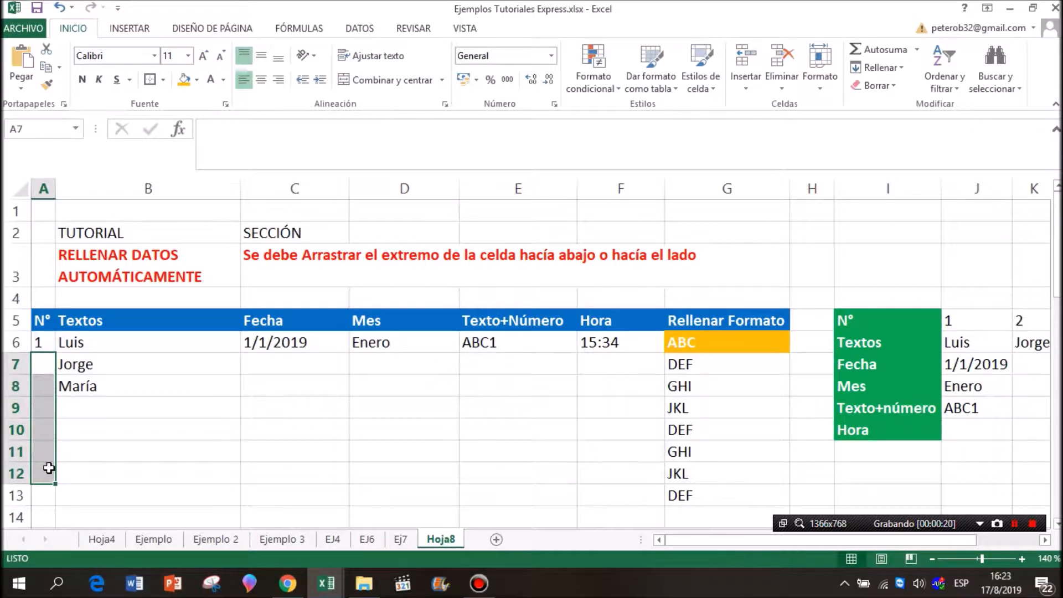
Enter 2 in A7 and extend the A6:A7 number series down to A20.
click(47, 362)
text(2)
key(Return)
drag(47, 346, 67, 521)
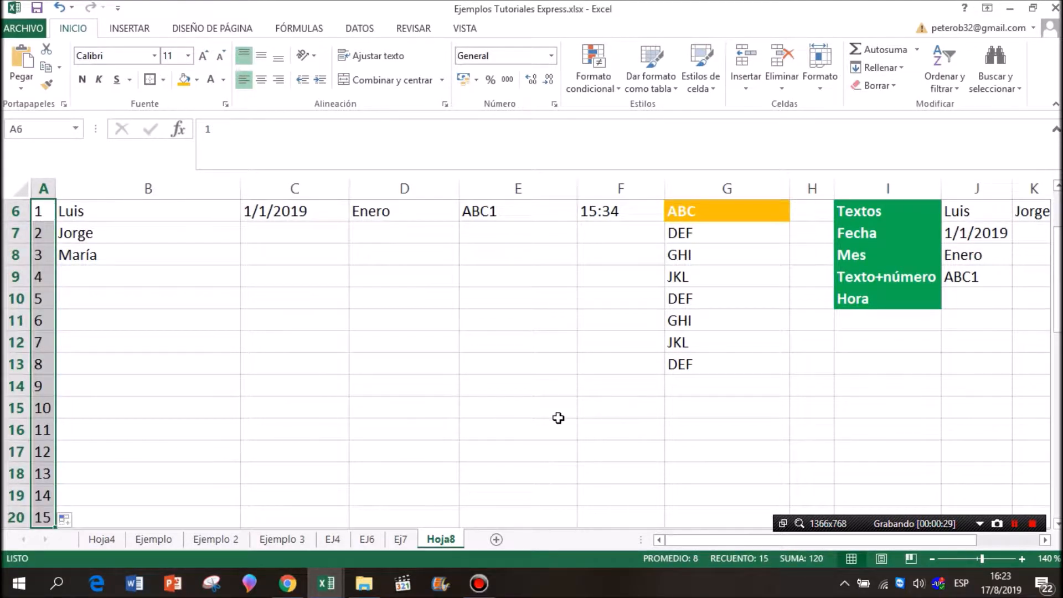
scroll(260, 358, up, 1)
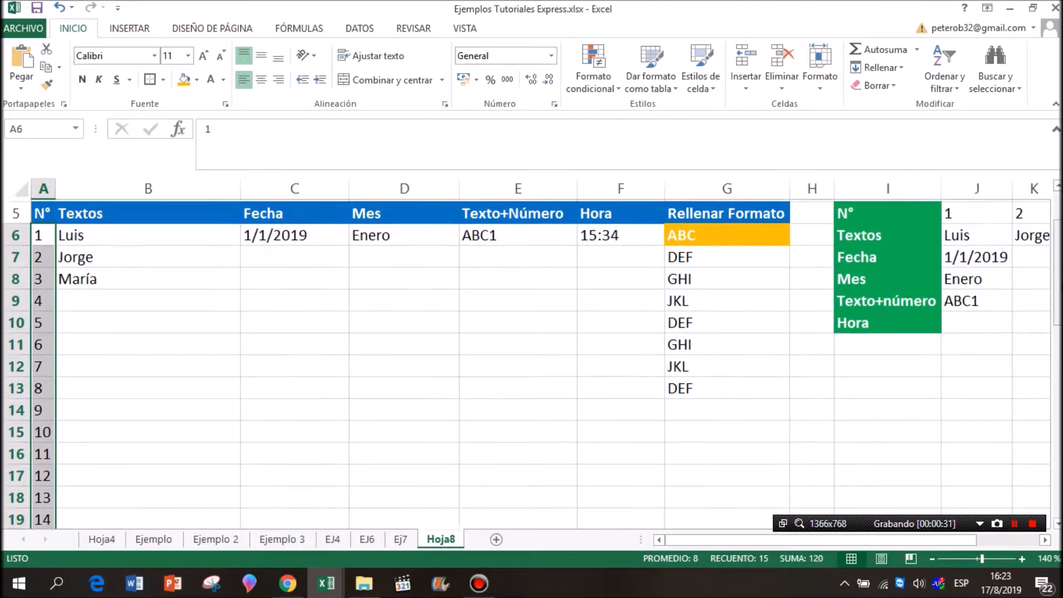
Repeat the three names in B6:B8 down the Textos column to B20.
click(187, 321)
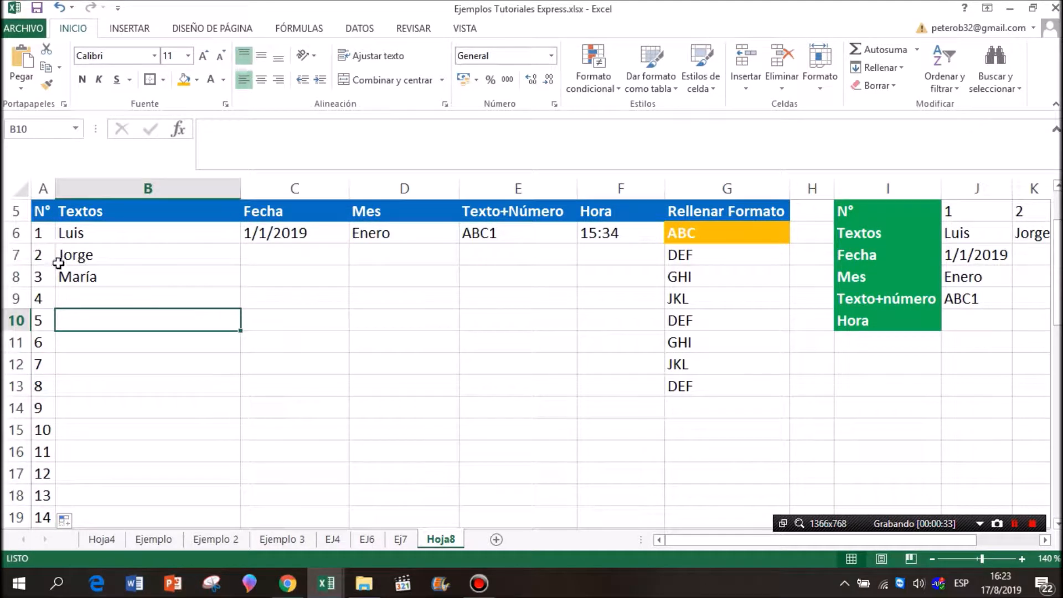
click(166, 228)
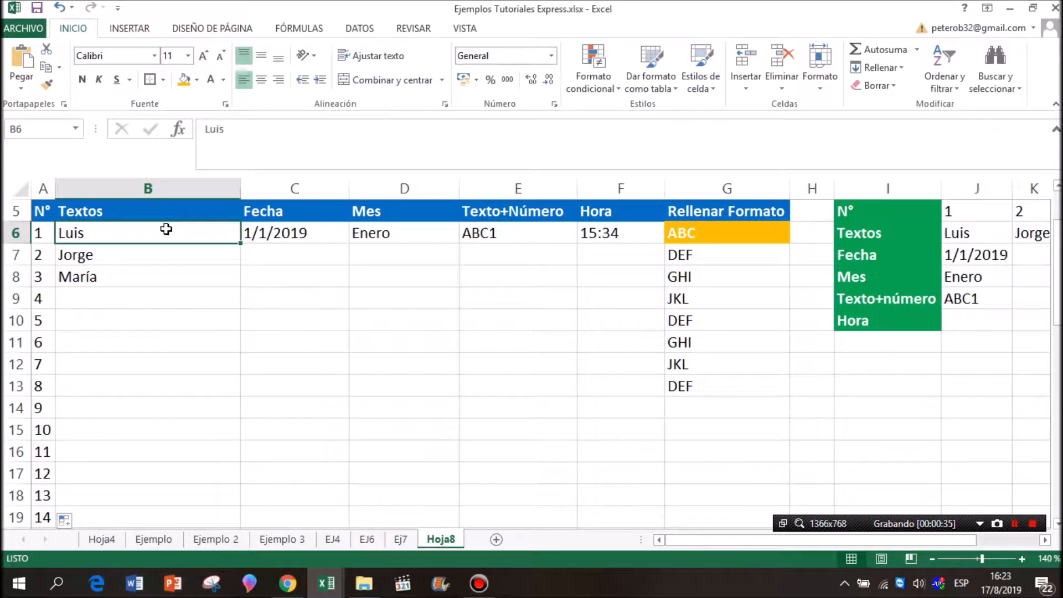
click(157, 213)
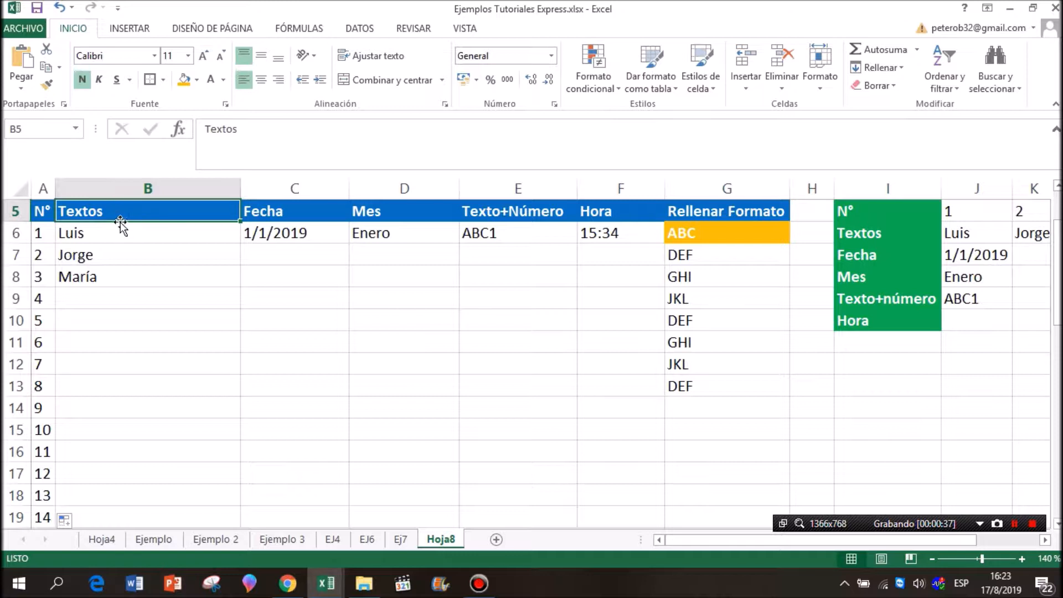
drag(121, 223, 226, 510)
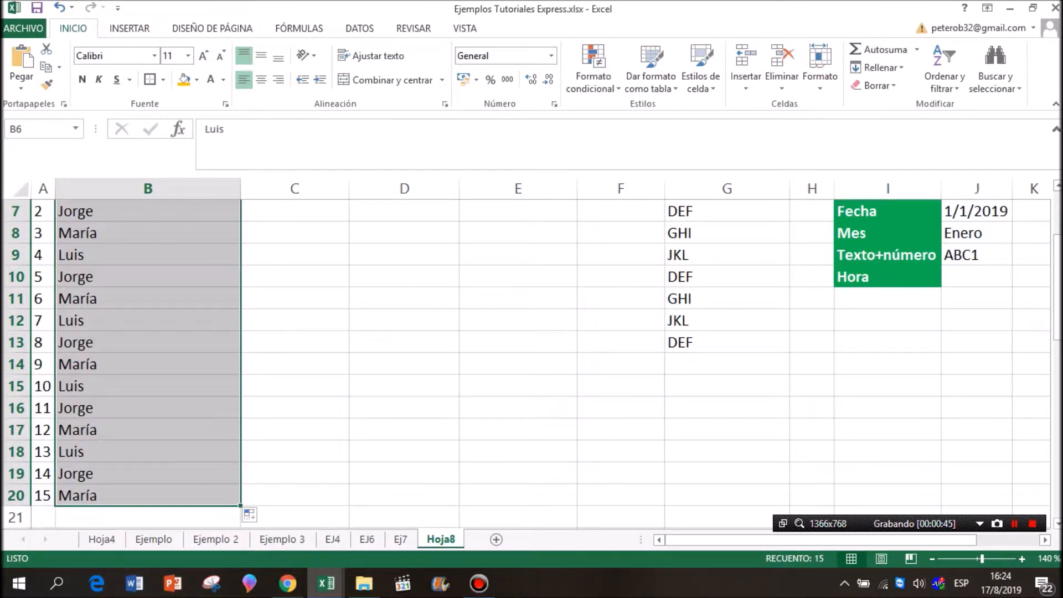
scroll(598, 293, up, 1)
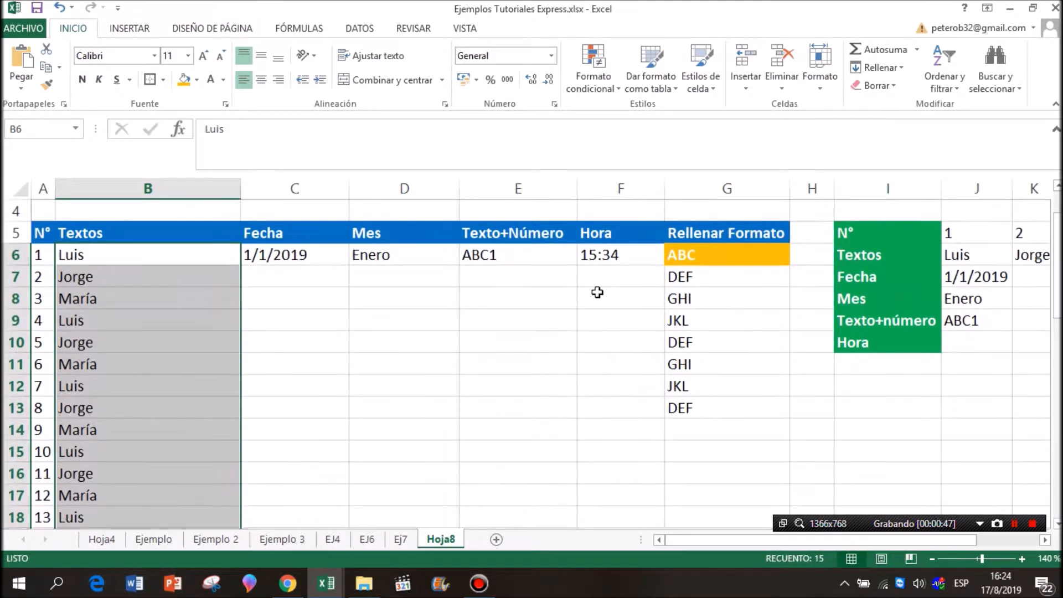
drag(205, 259, 178, 358)
Fill the Fecha column from C6 down to C20 with consecutive daily dates.
click(289, 339)
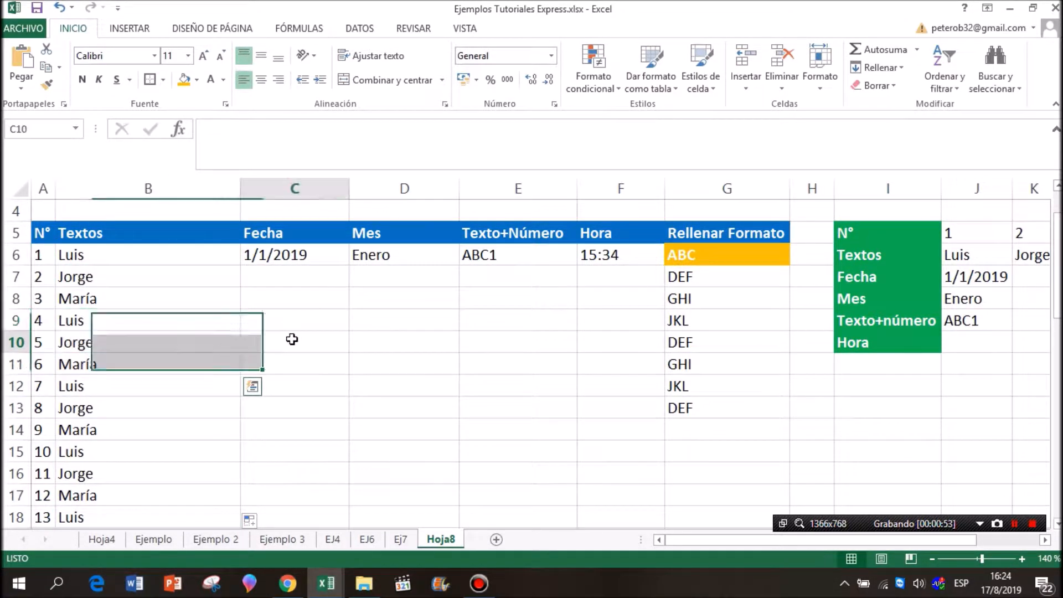
click(315, 261)
drag(344, 268, 350, 505)
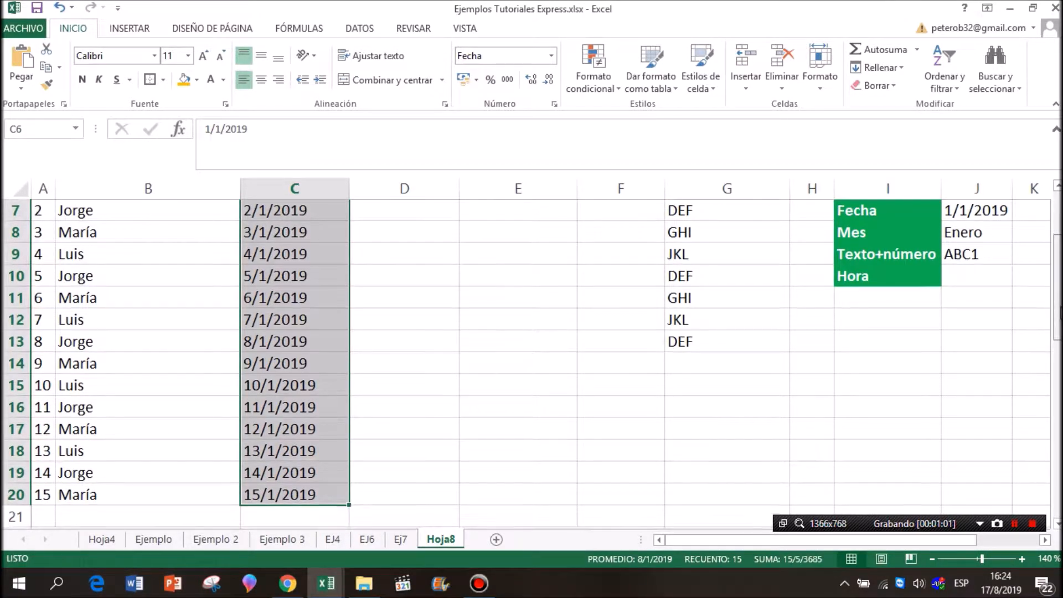
scroll(1009, 345, up, 2)
scroll(702, 325, down, 1)
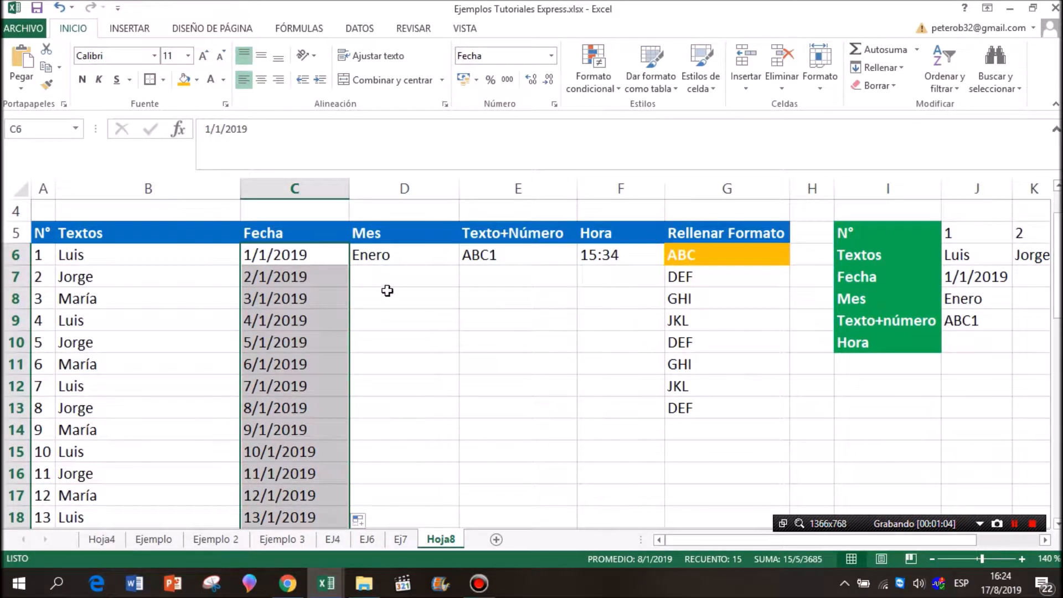
Clear the daily dates from C7:C20, keeping the first date in C6.
click(269, 226)
drag(271, 250, 277, 314)
drag(301, 277, 323, 501)
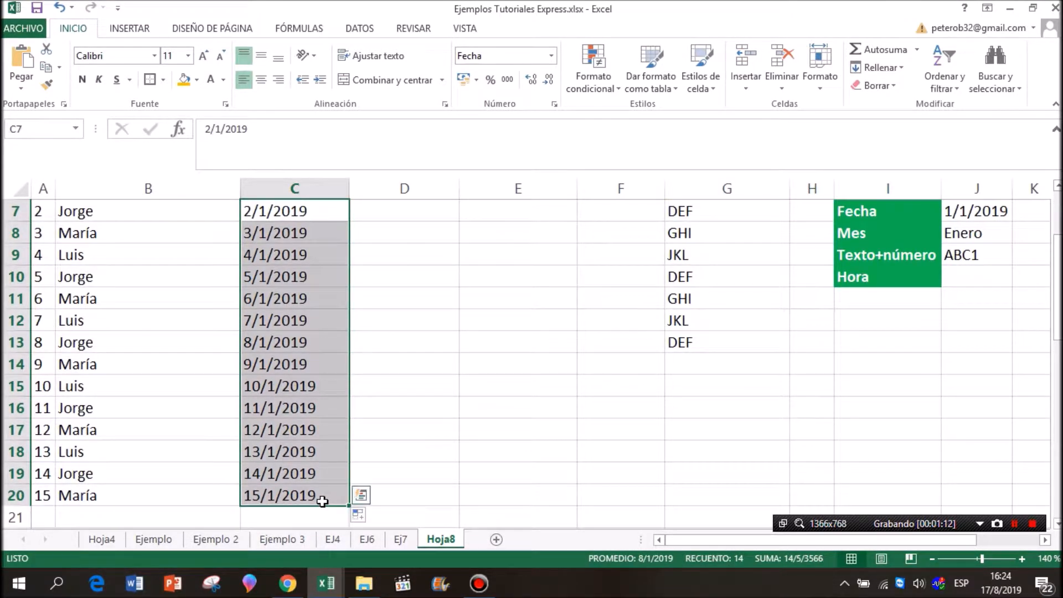
key(Delete)
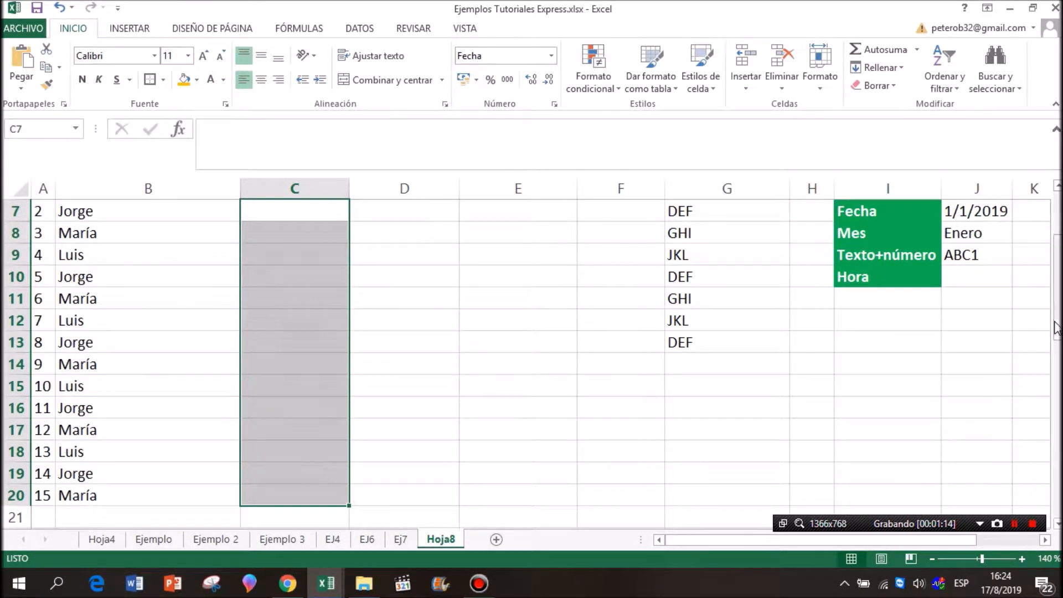
scroll(931, 310, up, 1)
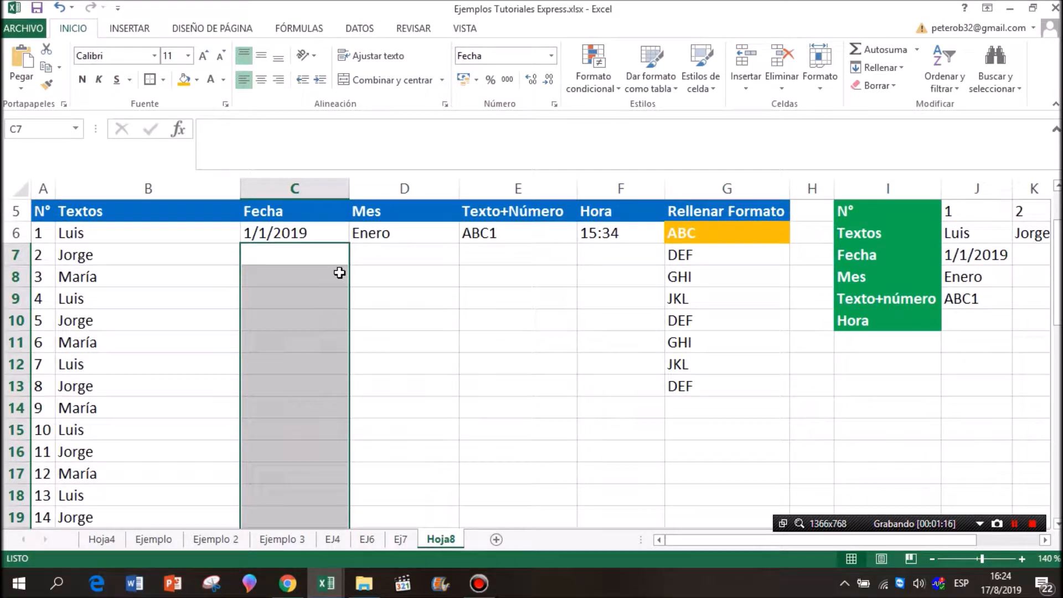
Enter 01/02/2019 in C7 and extend C6:C7 down to C20 as a monthly date series.
click(325, 258)
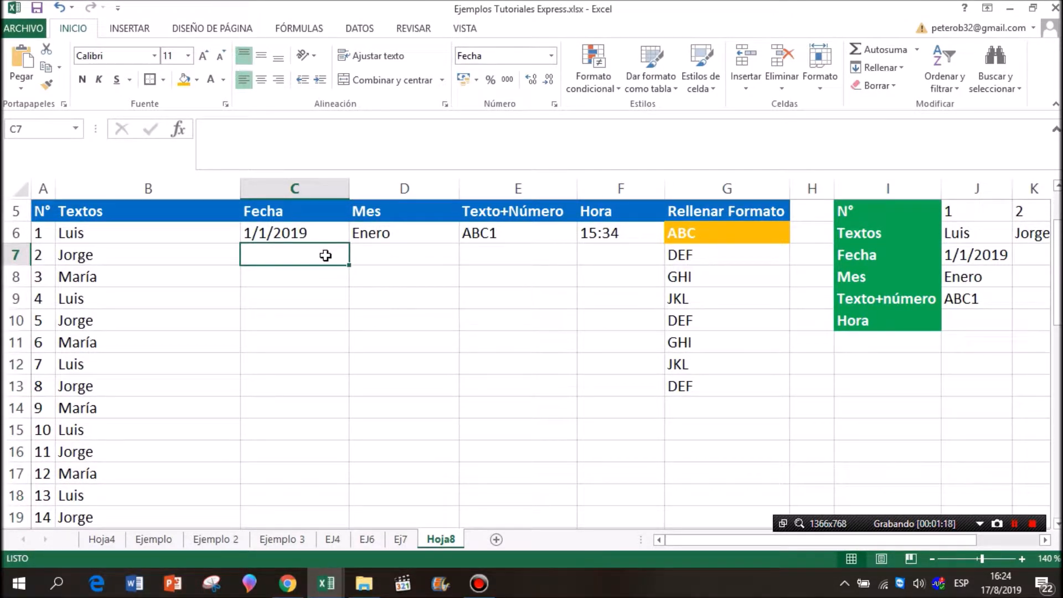
text(01/02/2019)
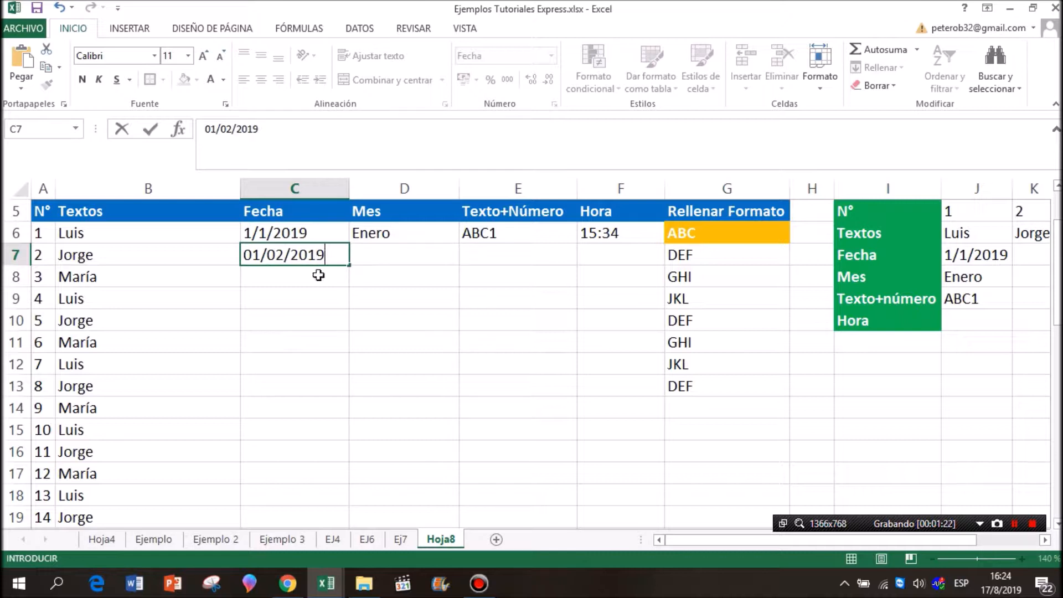
click(316, 299)
click(327, 258)
drag(330, 231, 341, 509)
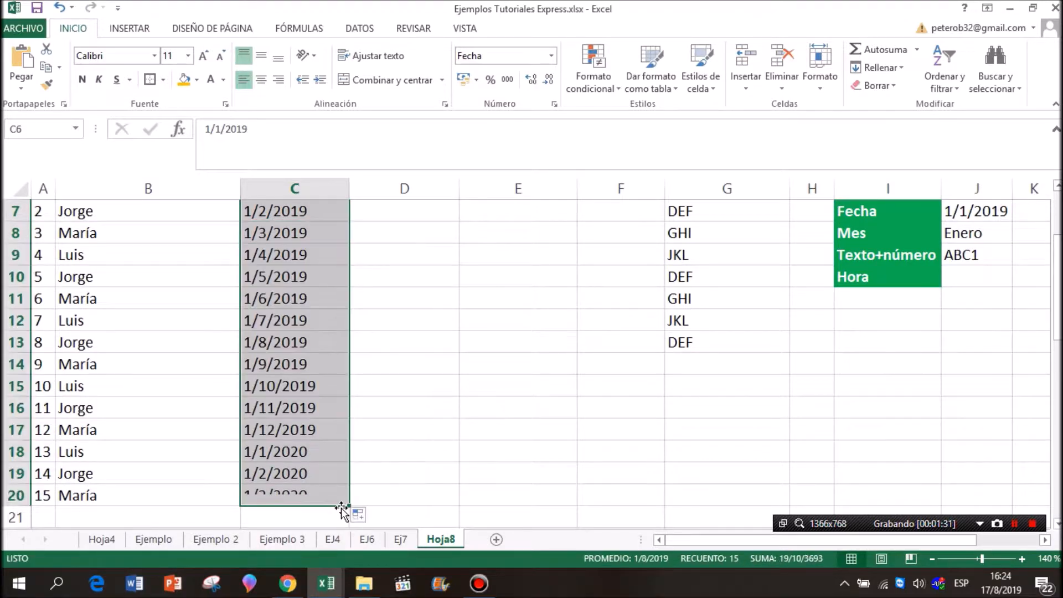
drag(319, 221, 316, 342)
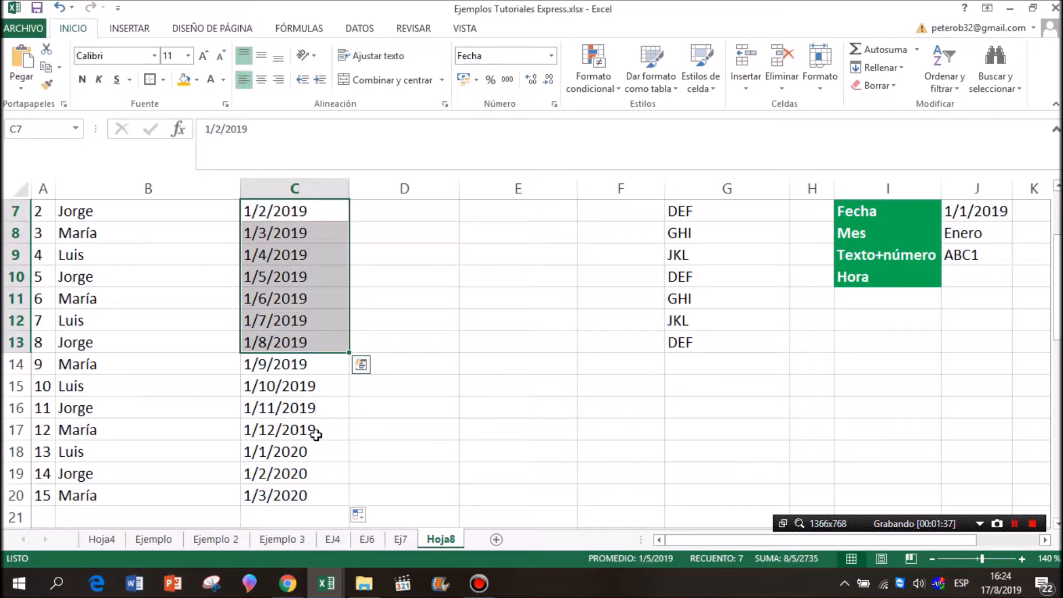
Clear the monthly dates from C7:C20.
drag(321, 418, 292, 273)
click(320, 496)
key(Delete)
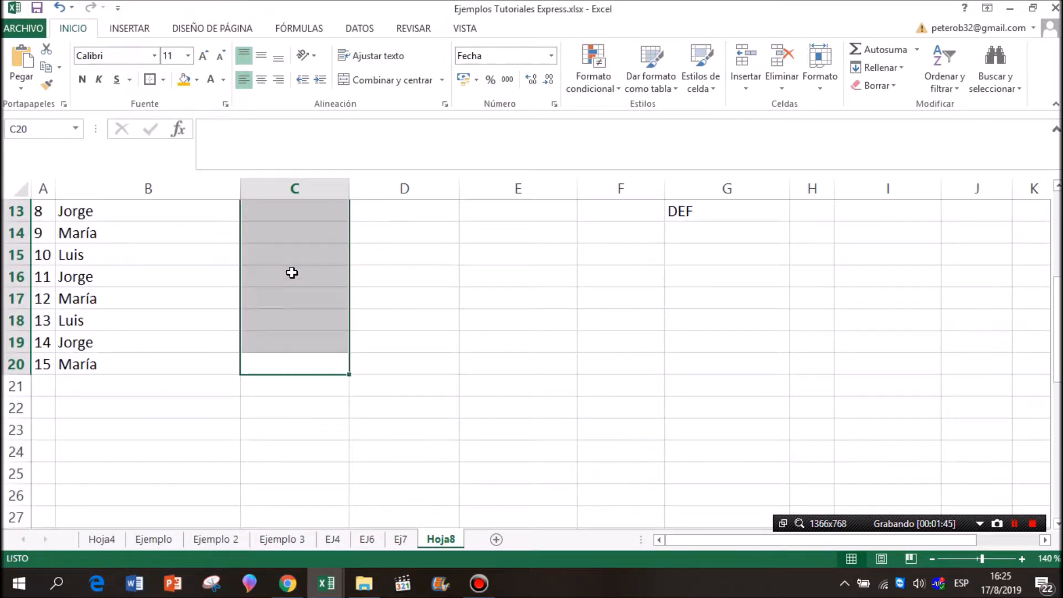
scroll(725, 303, up, 4)
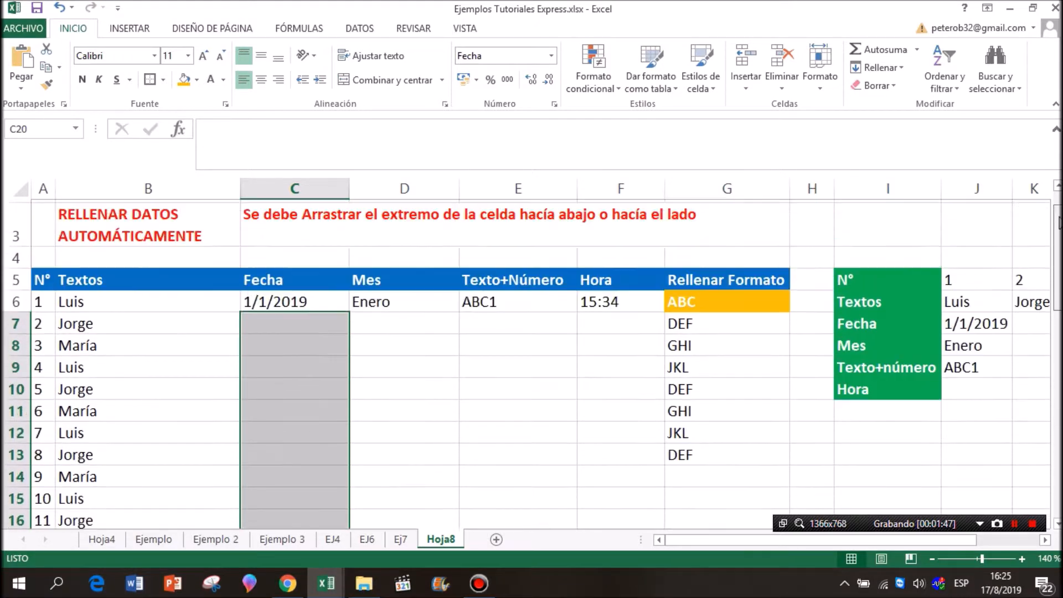
Enter 01/01/2020 in C7 and extend C6:C7 down to C20 as a yearly date series.
click(300, 321)
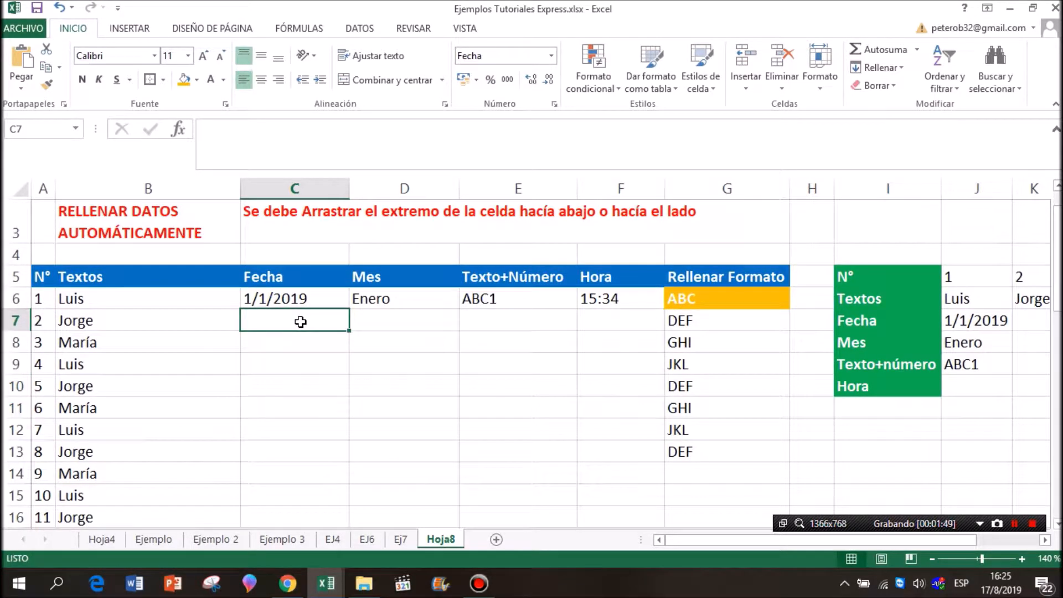
text(01)
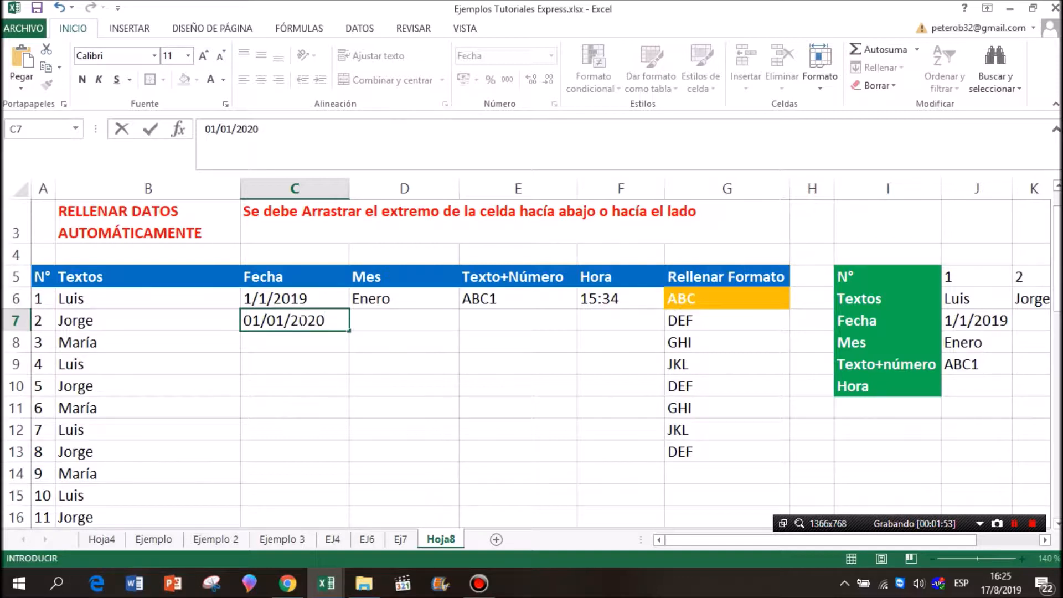
text(/01/2020)
key(Return)
drag(315, 300, 339, 500)
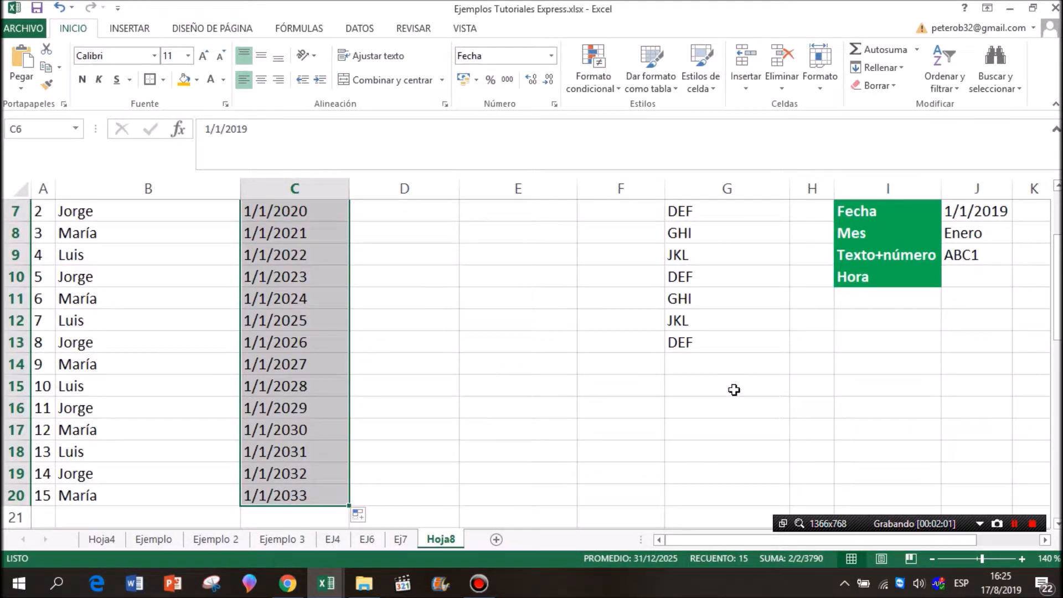
scroll(439, 350, up, 2)
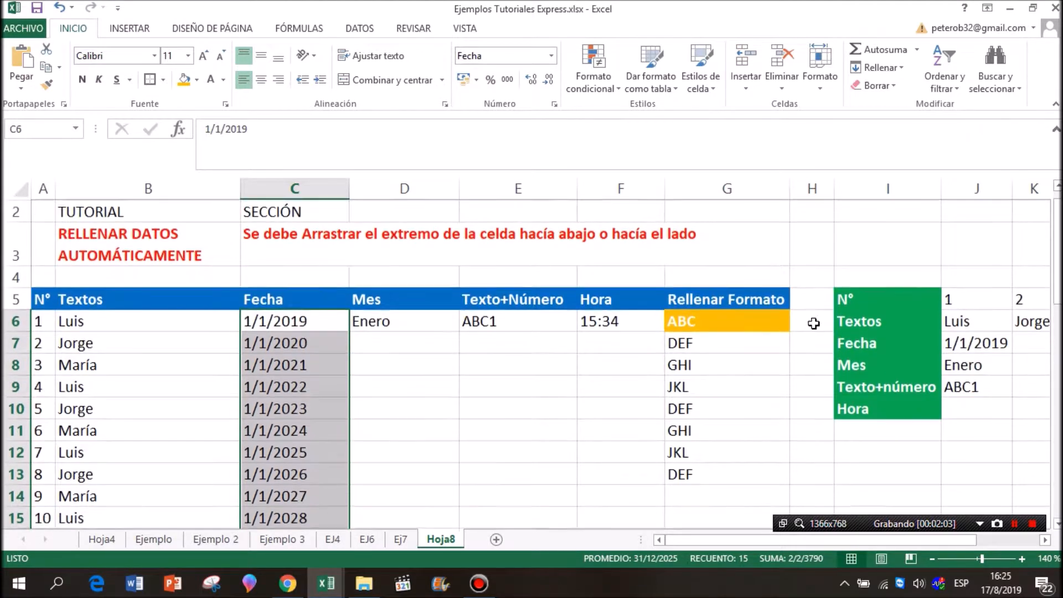
Fill the Mes column with consecutive months from Enero in D6 down to D20.
click(422, 336)
click(415, 320)
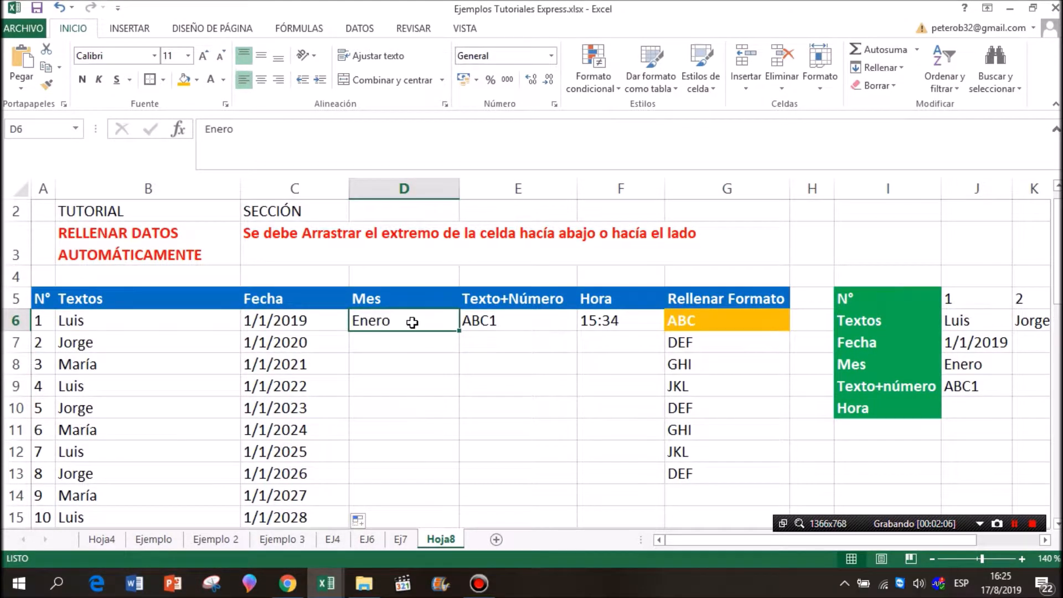
drag(458, 331, 440, 500)
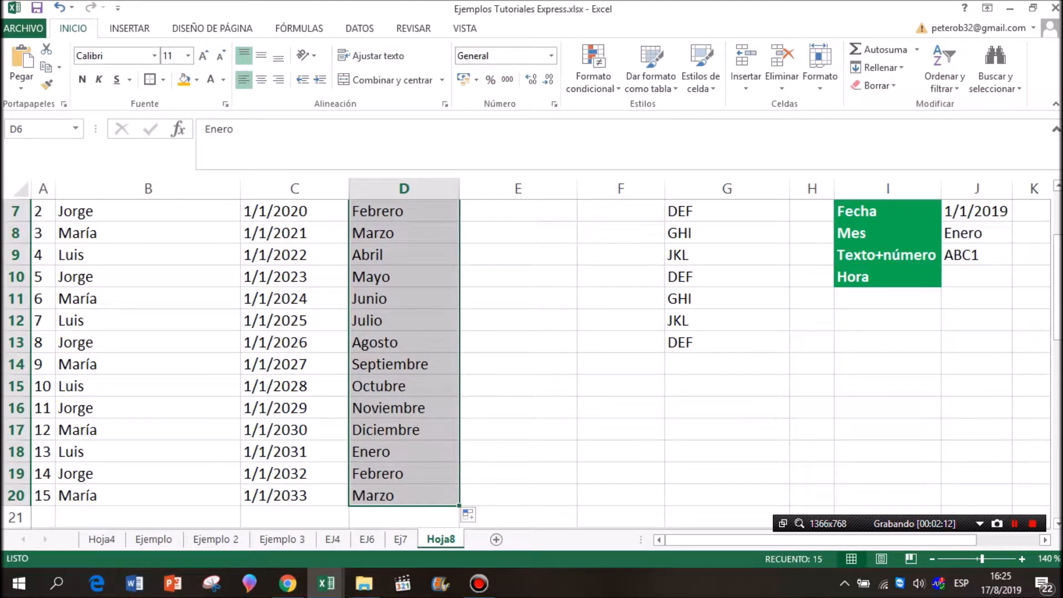
scroll(626, 295, up, 1)
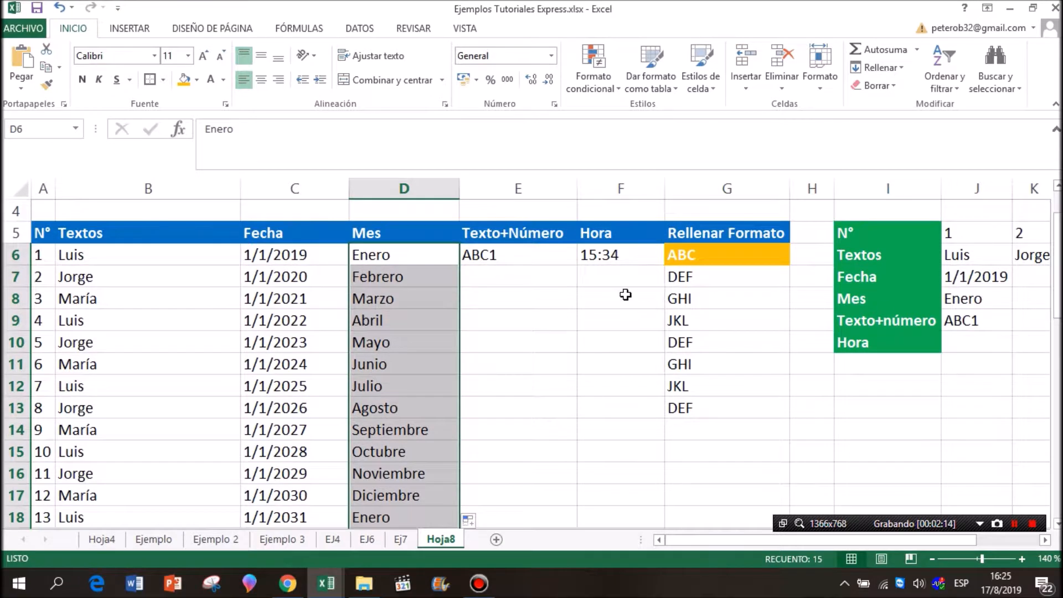
drag(447, 256, 423, 507)
Fill the Texto+Número column from ABC1 in E6 down to ABC15 in E20.
click(517, 348)
click(544, 254)
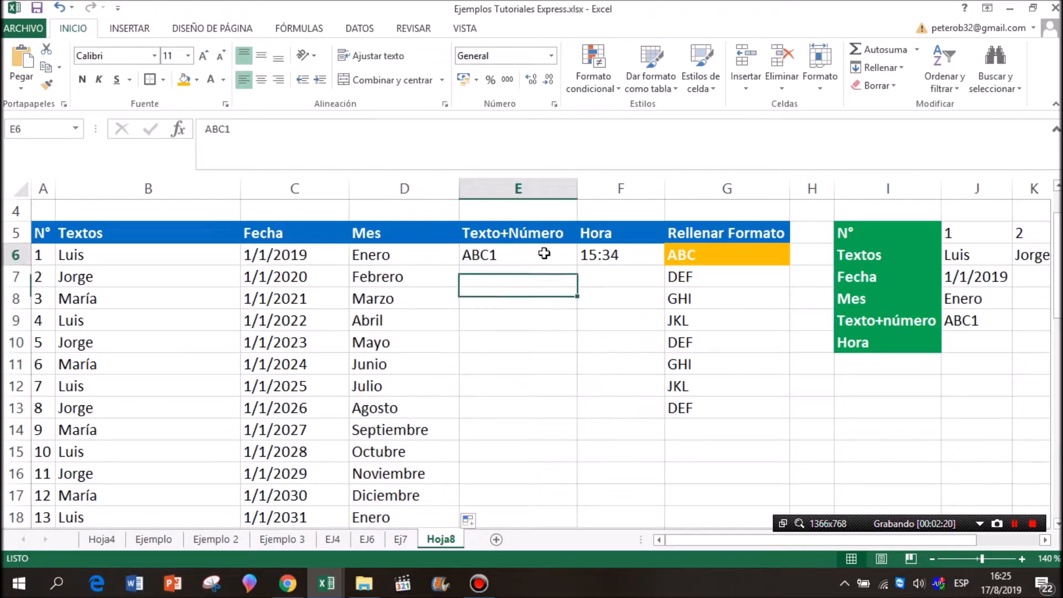
click(485, 233)
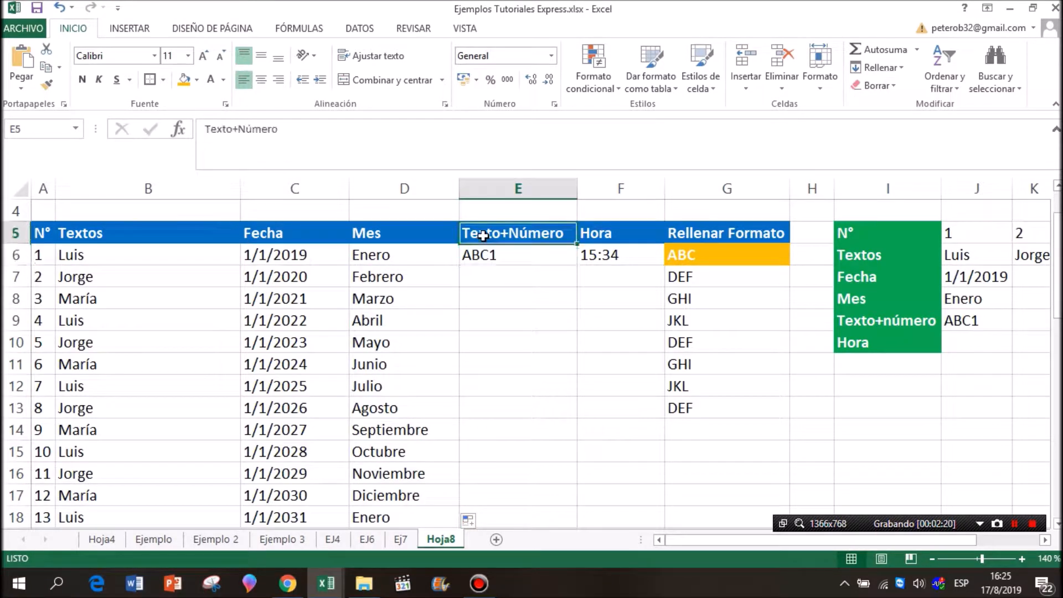
click(548, 252)
drag(577, 265, 557, 506)
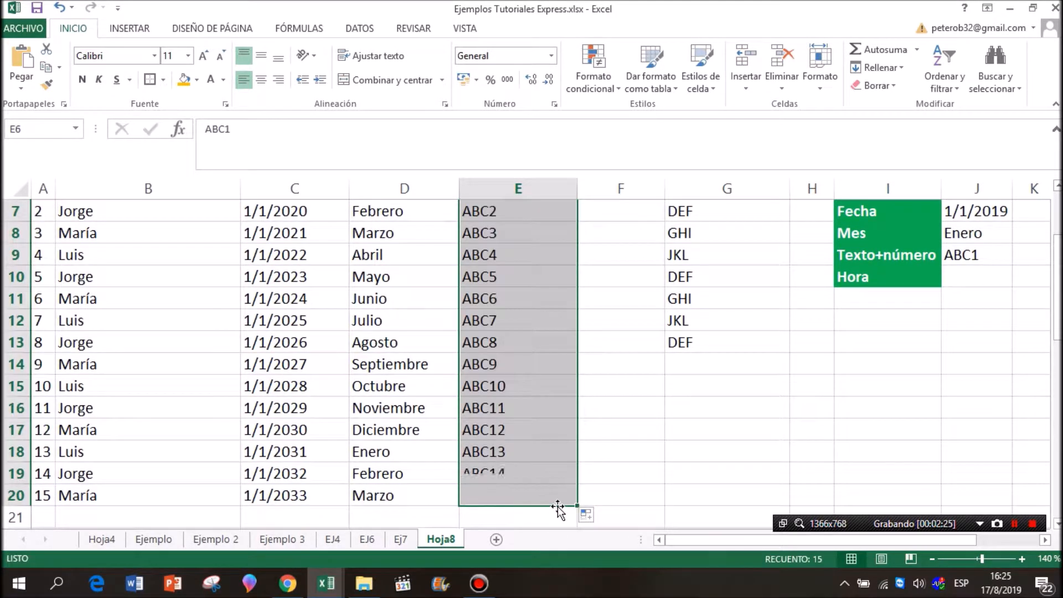
drag(1056, 320, 1057, 284)
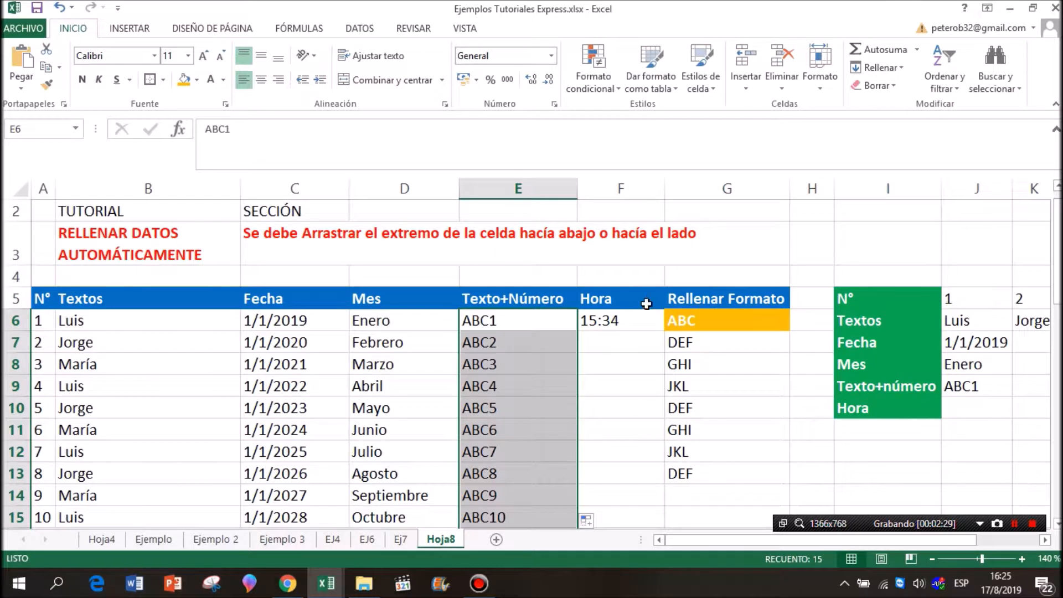
Fill the Hora column in hourly steps from 15:34 in F6 down to F20.
click(622, 298)
click(633, 324)
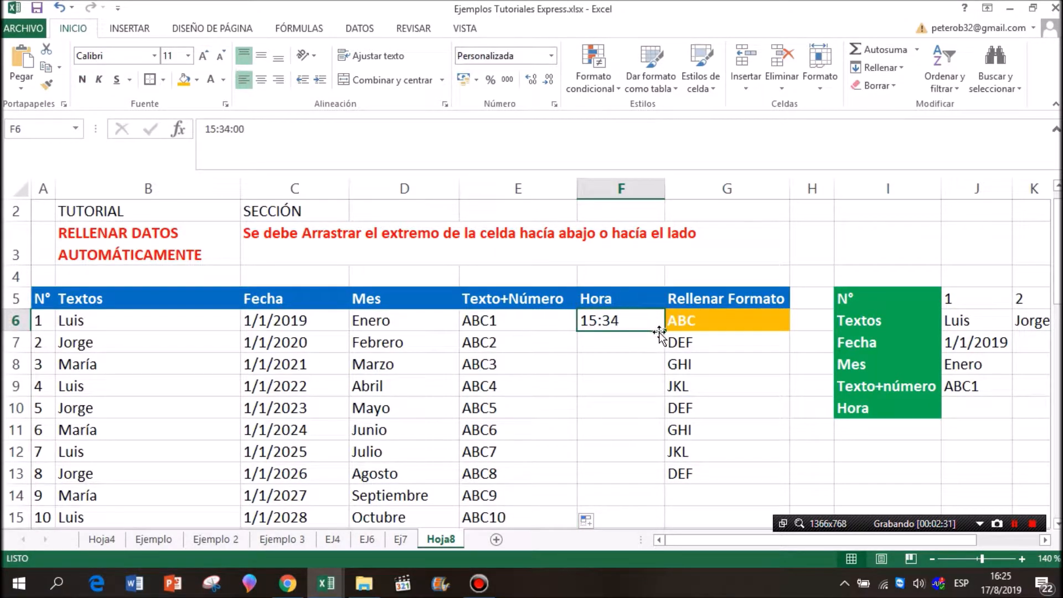
drag(663, 331, 650, 508)
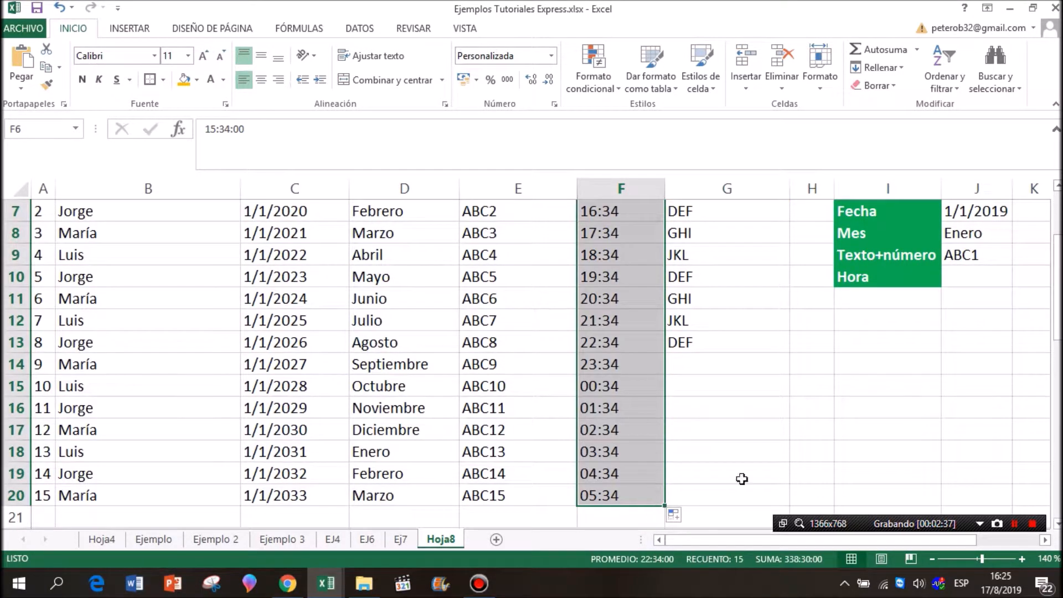
Clear the hourly times from F7:F20 in the Hora column, keeping the starting time in F6.
scroll(646, 290, up, 1)
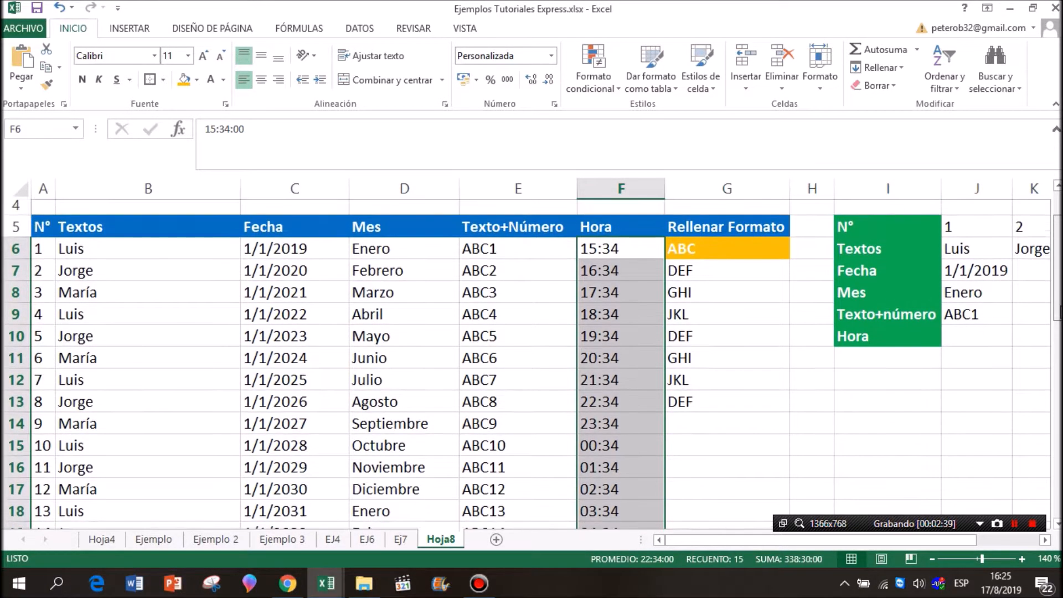
drag(629, 256, 629, 510)
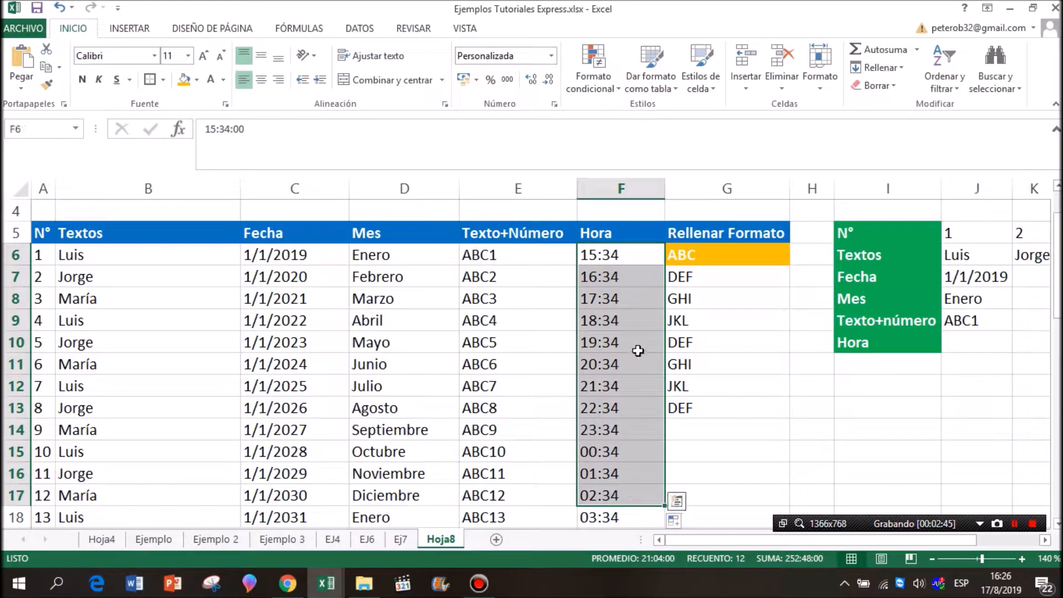
click(636, 346)
drag(640, 273, 640, 497)
key(Delete)
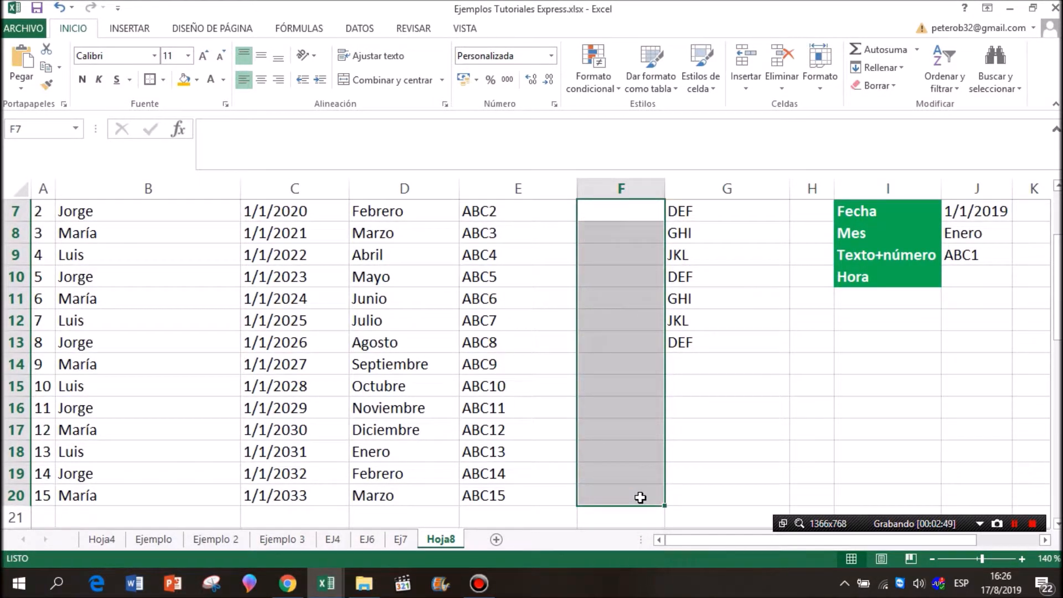
Enter 15:35 in F7 and extend F6:F7 down to F20 as a series in one-minute steps.
scroll(640, 497, up, 2)
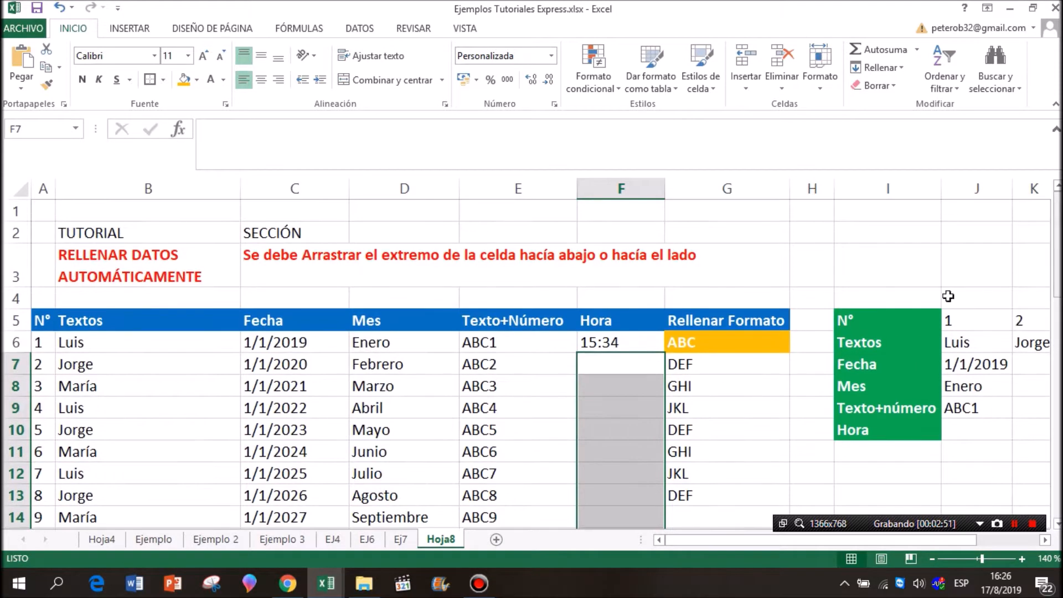
click(610, 370)
text(15:35)
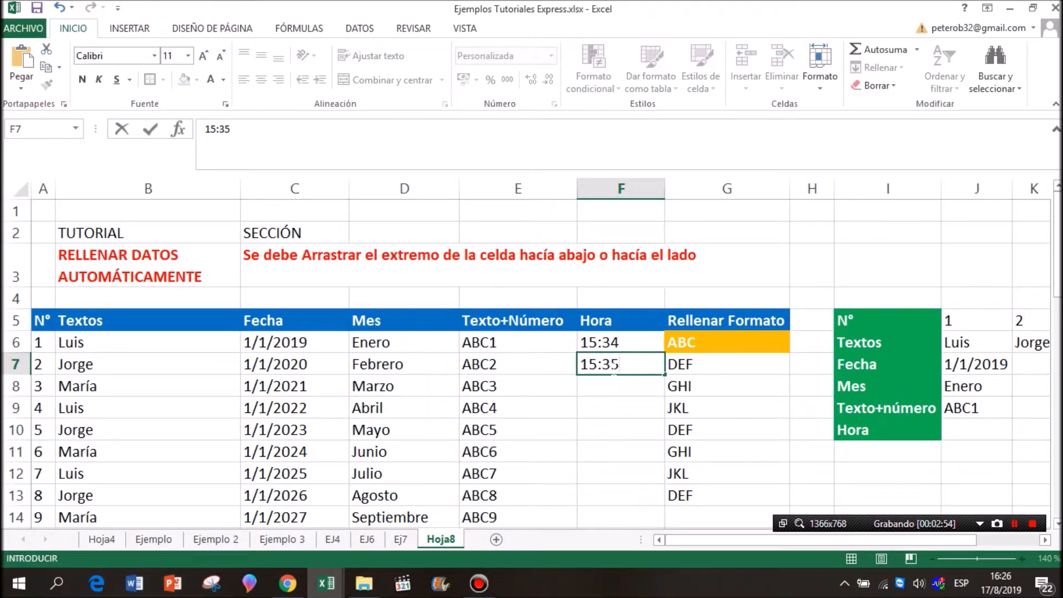
key(Return)
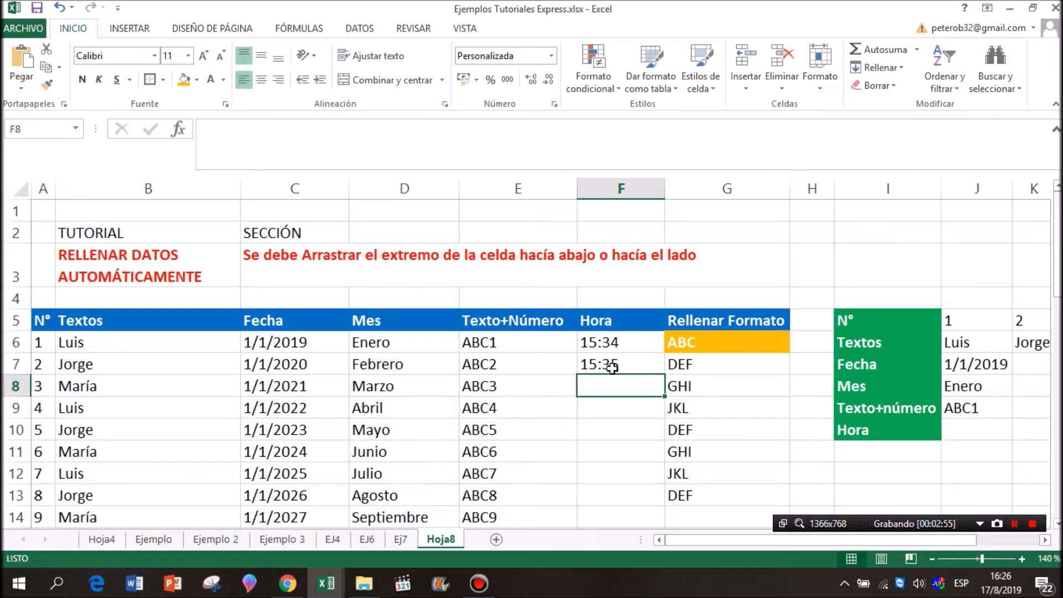
drag(630, 349, 654, 495)
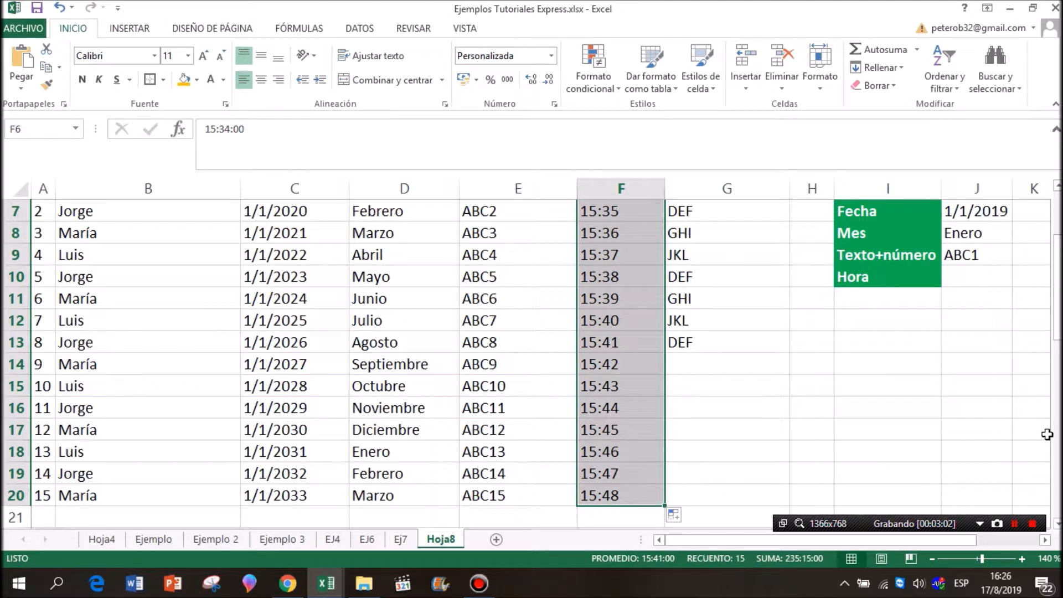
Extend the one-minute Hora series further down from F20 to F35 and look over the added times.
drag(1058, 335, 1059, 327)
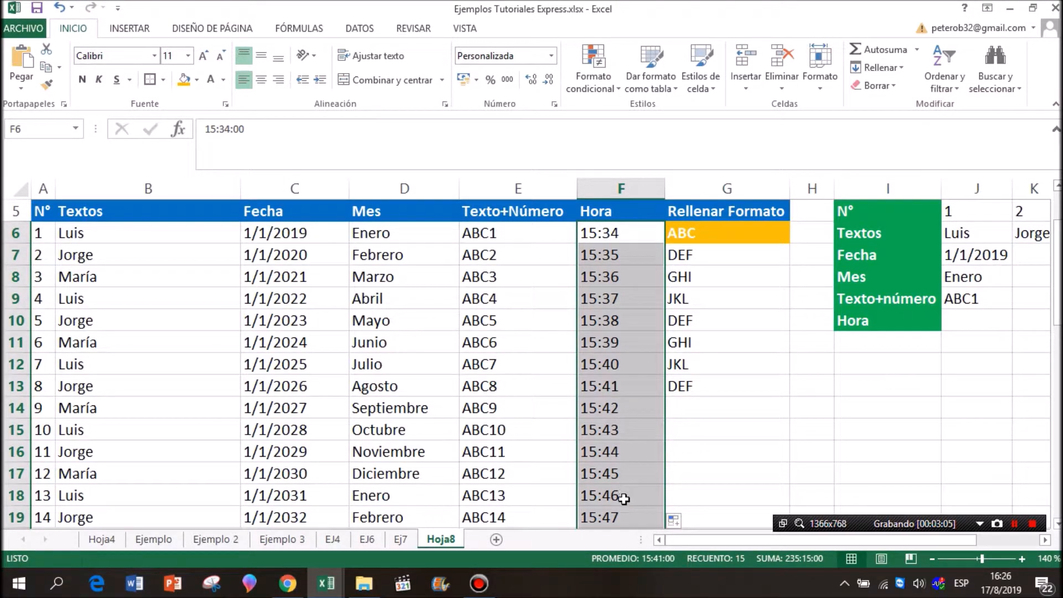
scroll(705, 424, down, 2)
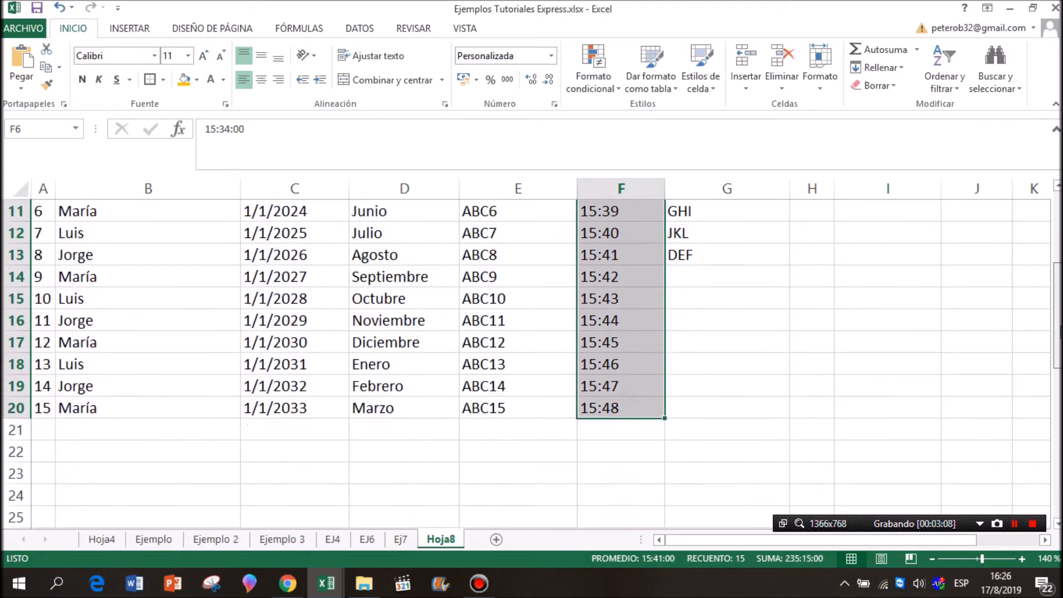
drag(665, 419, 655, 518)
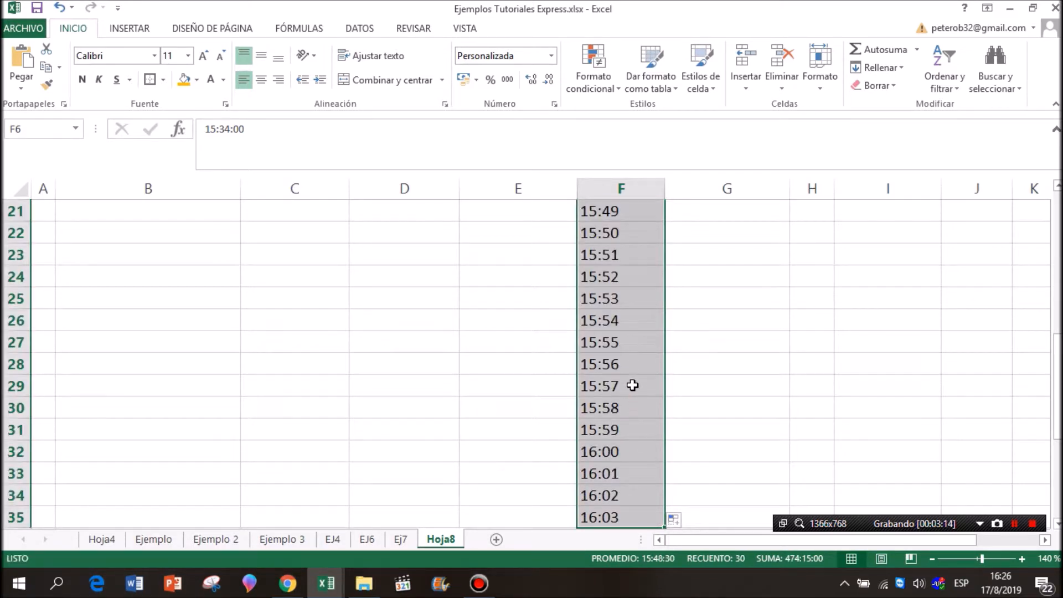
drag(632, 374, 623, 514)
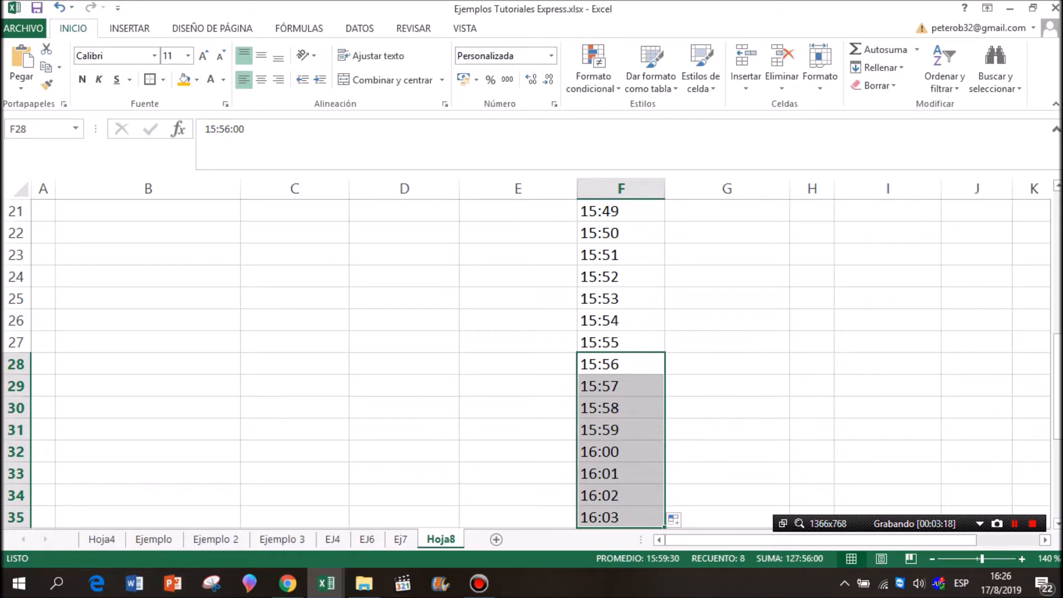
scroll(1058, 365, up, 7)
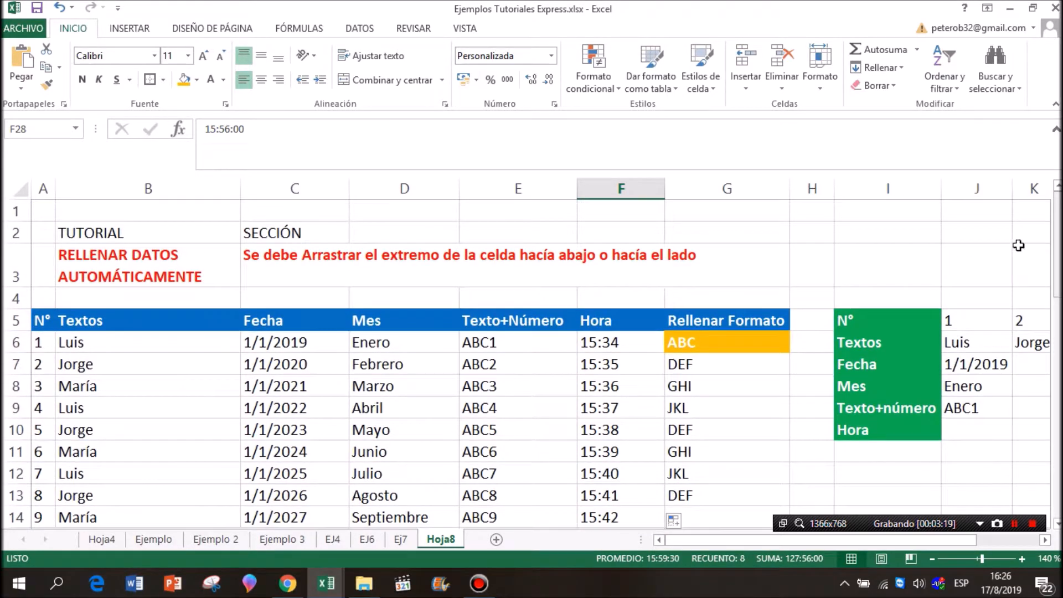
Fill only the formatting of G6 down to G13 in the Rellenar Formato column, keeping each cell's own text.
click(755, 339)
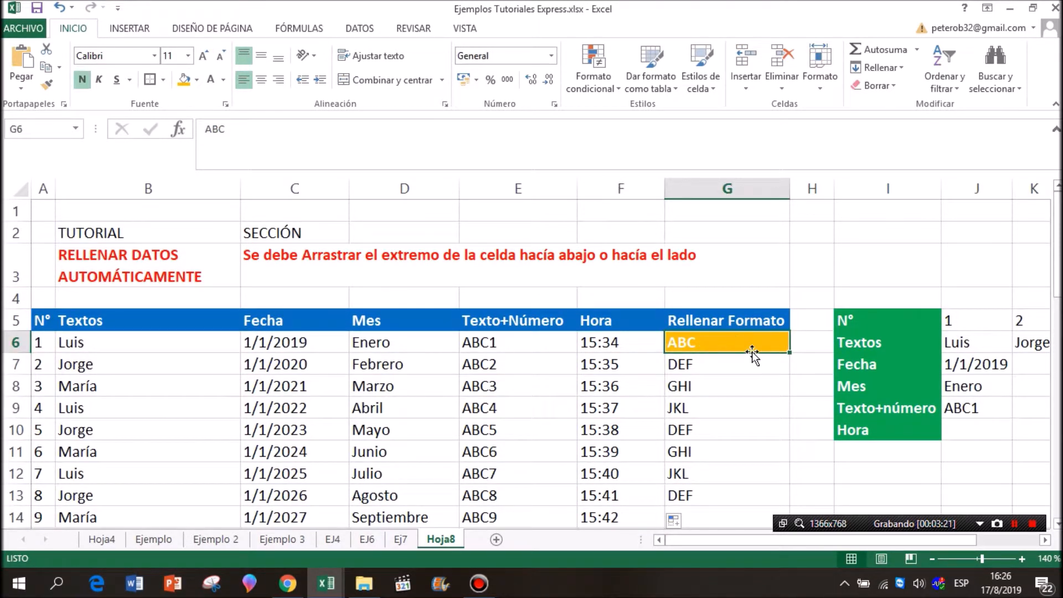
drag(787, 353, 775, 506)
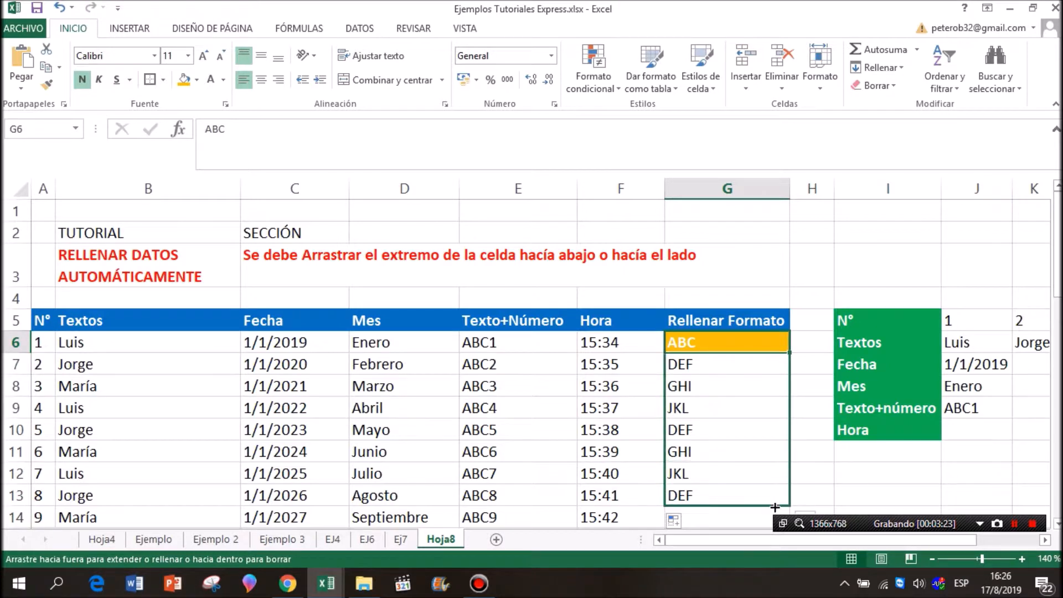
drag(772, 513, 772, 512)
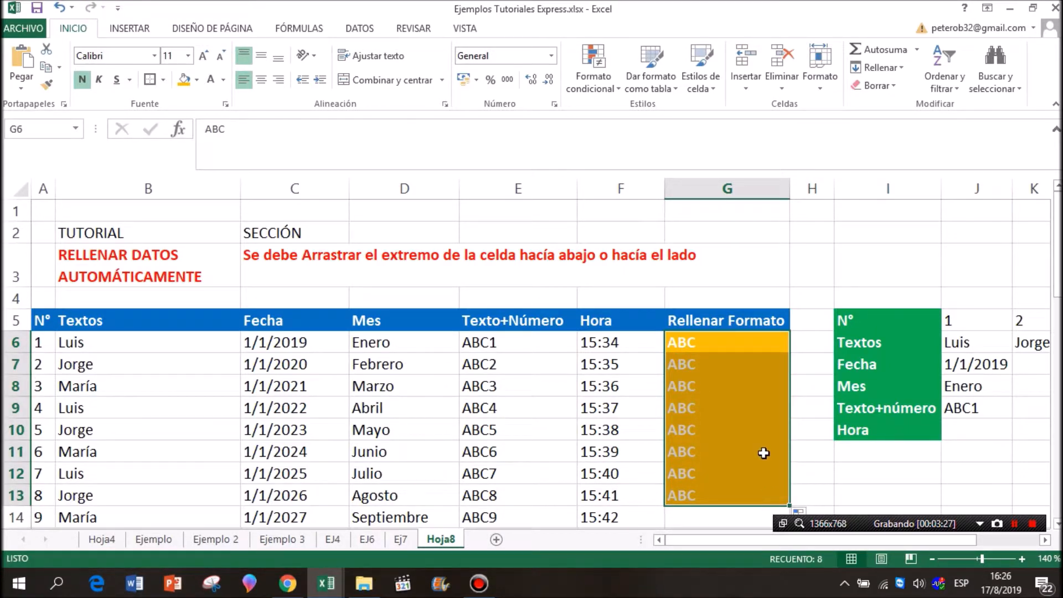
drag(1056, 294, 1057, 303)
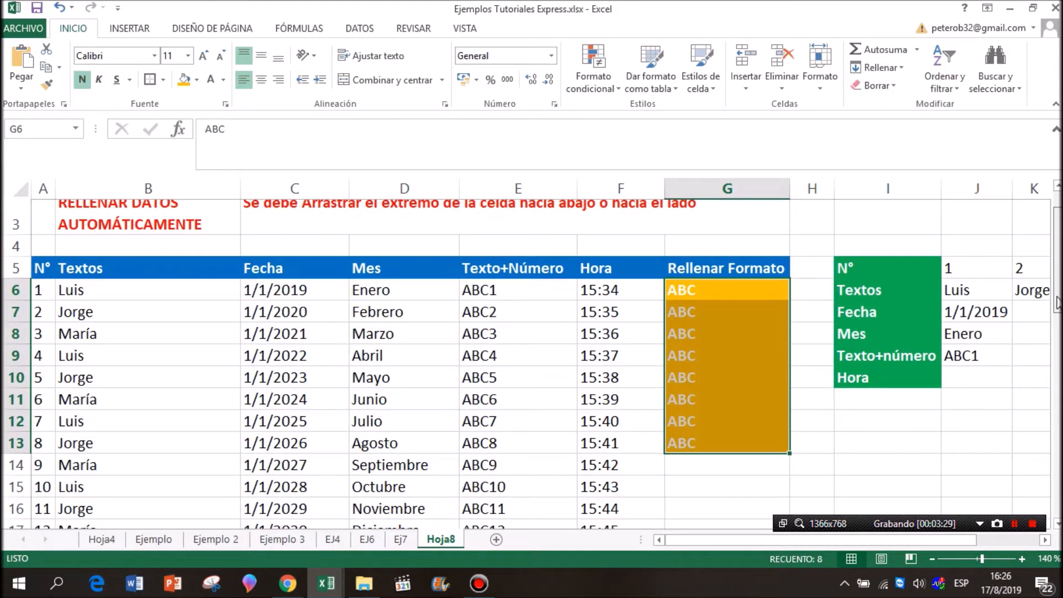
click(801, 475)
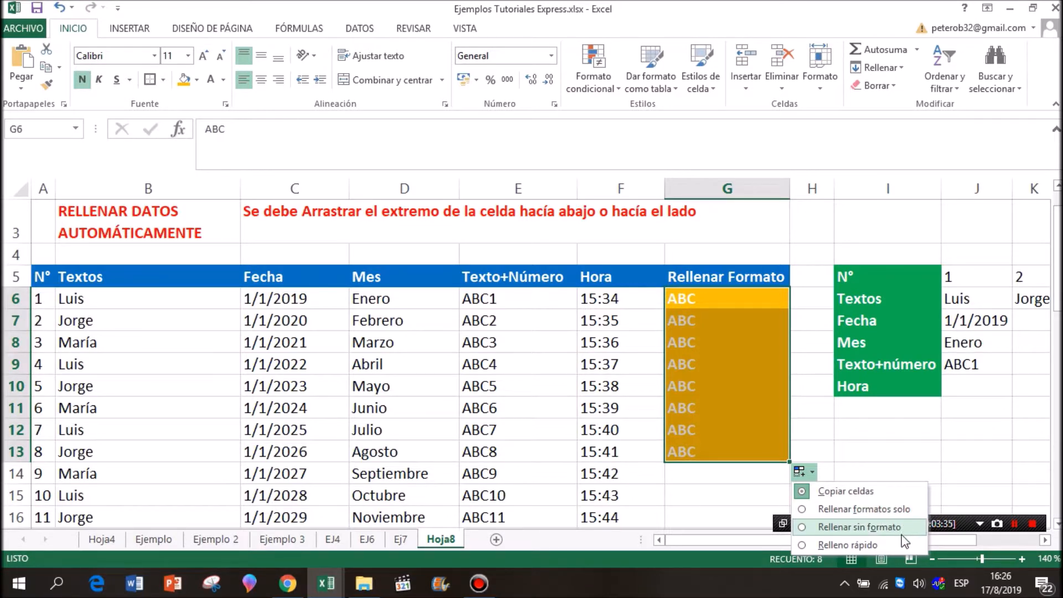
click(905, 516)
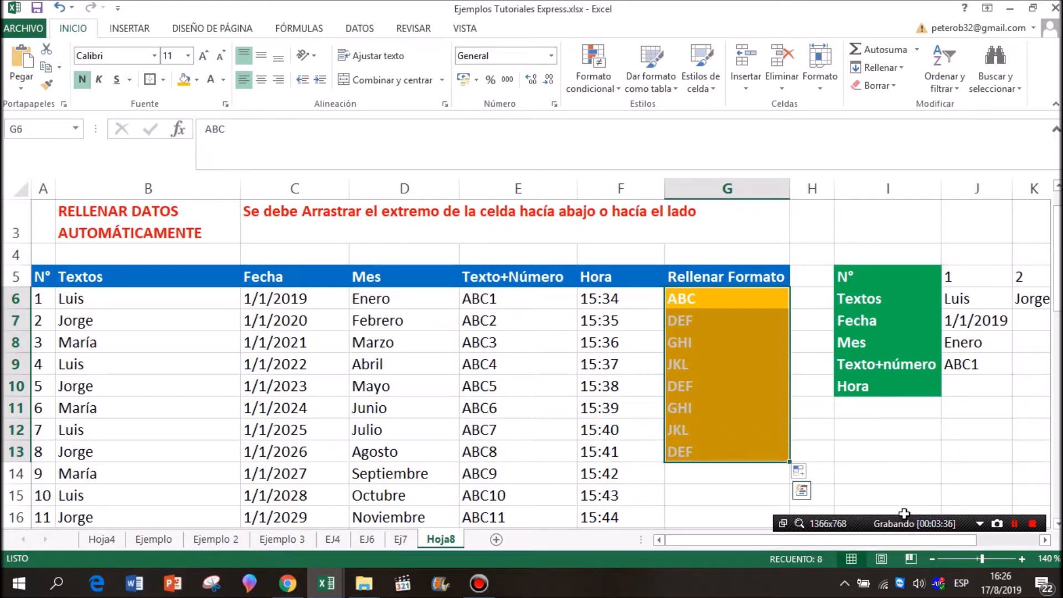
click(746, 367)
drag(740, 318, 719, 444)
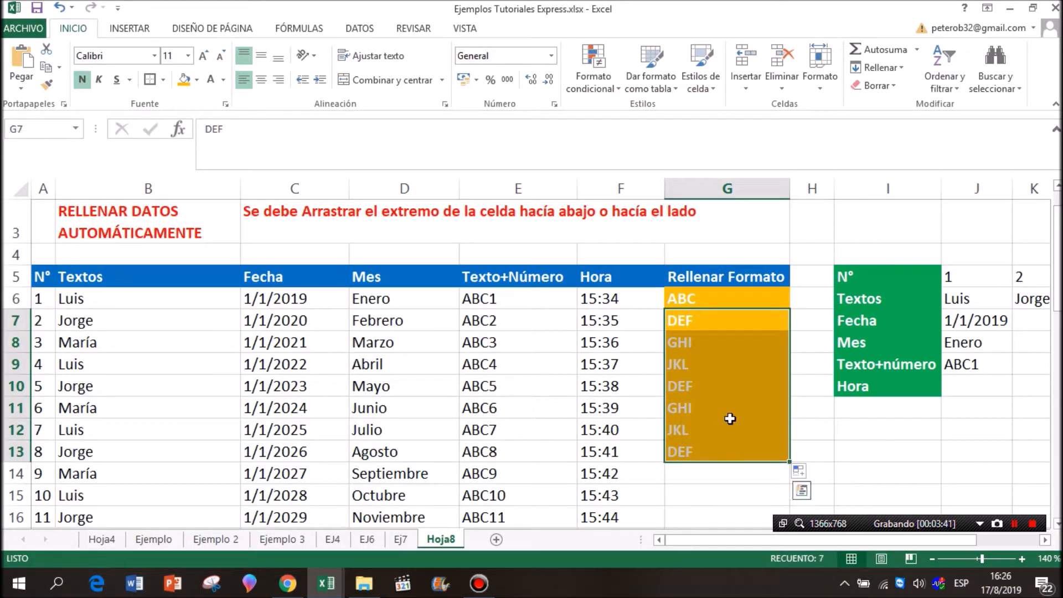
click(750, 375)
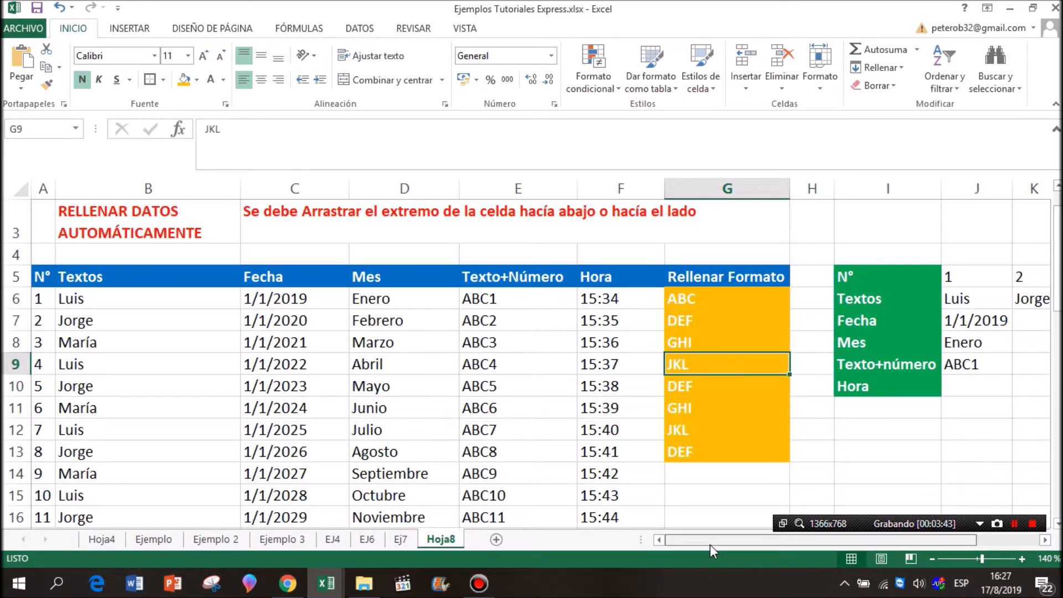
In the green-headed table, extend the N° row from 1 to 8 and the repeating names in the Textos row across to column Q.
drag(713, 539, 812, 542)
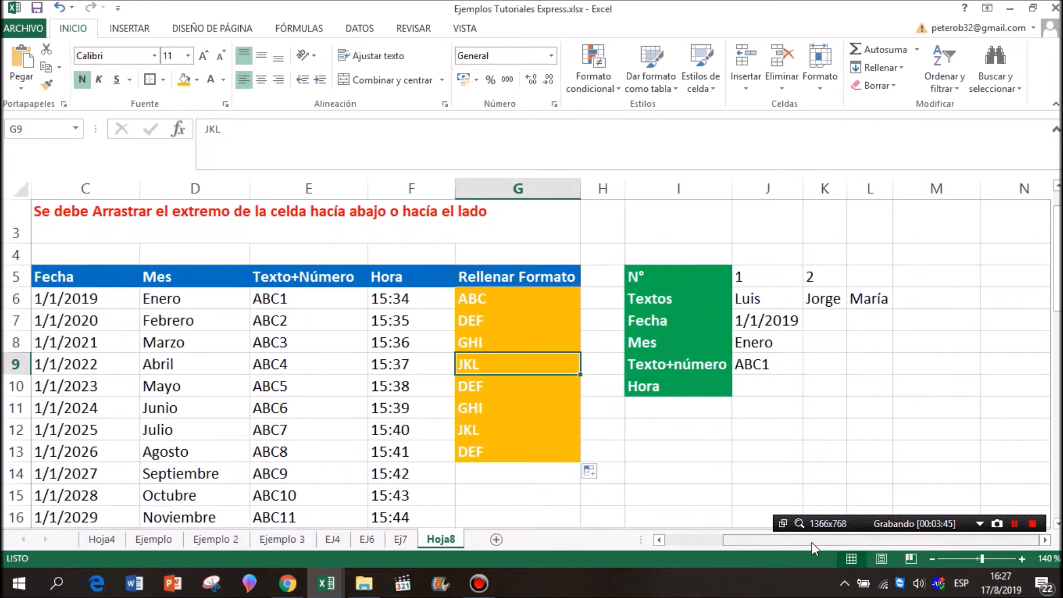
click(768, 276)
mouse_move(797, 275)
mouse_down()
mouse_move(1019, 287)
mouse_move(927, 280)
mouse_up()
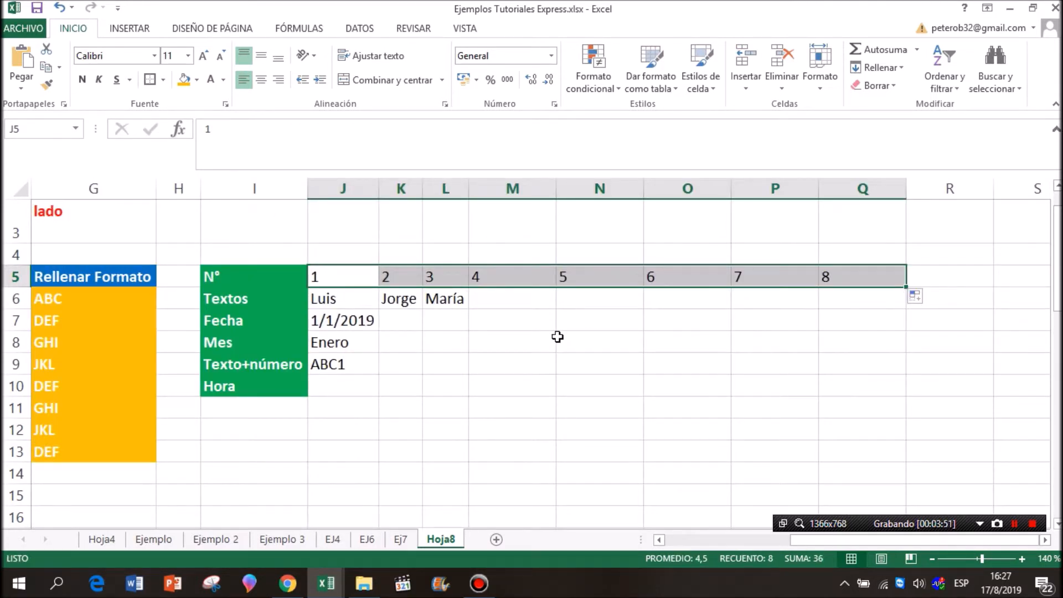
drag(356, 296, 871, 293)
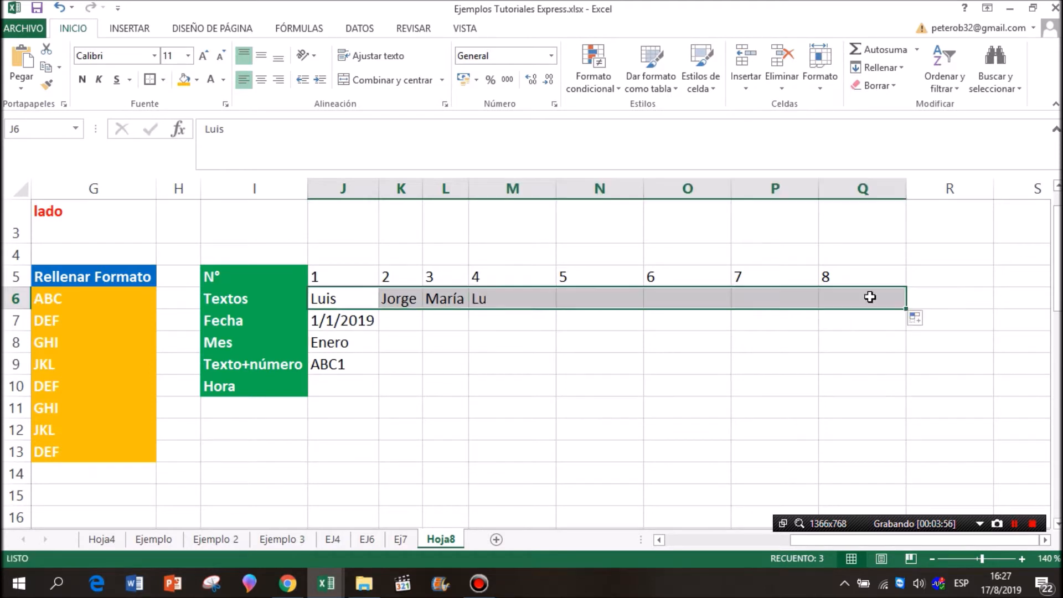
Fill the Fecha row with consecutive days from 1/1/2019 in J7 across to Q7, and autofit the widths of columns K and L.
click(364, 320)
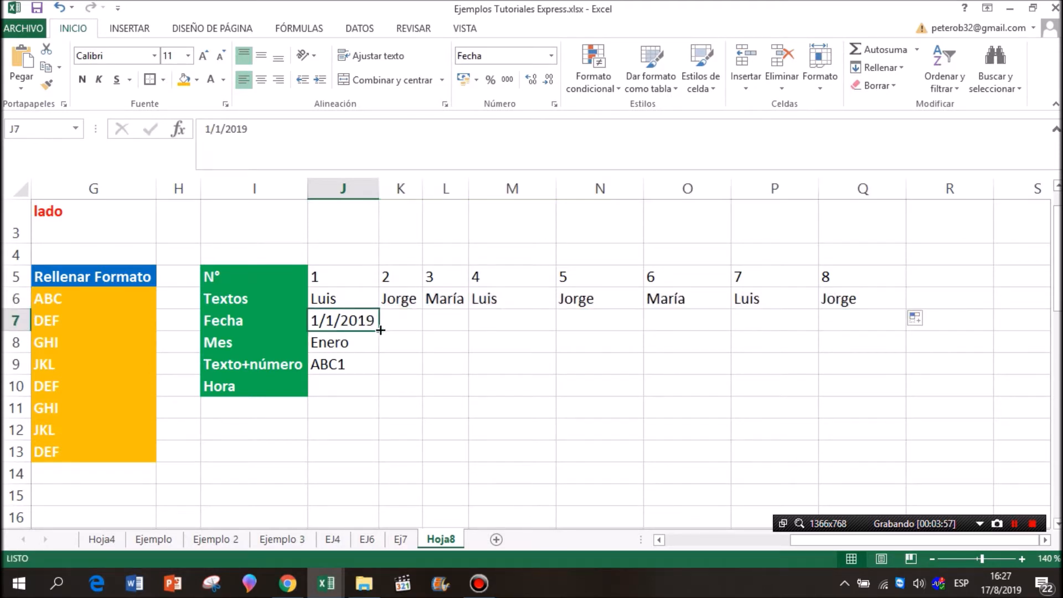
drag(380, 329, 886, 321)
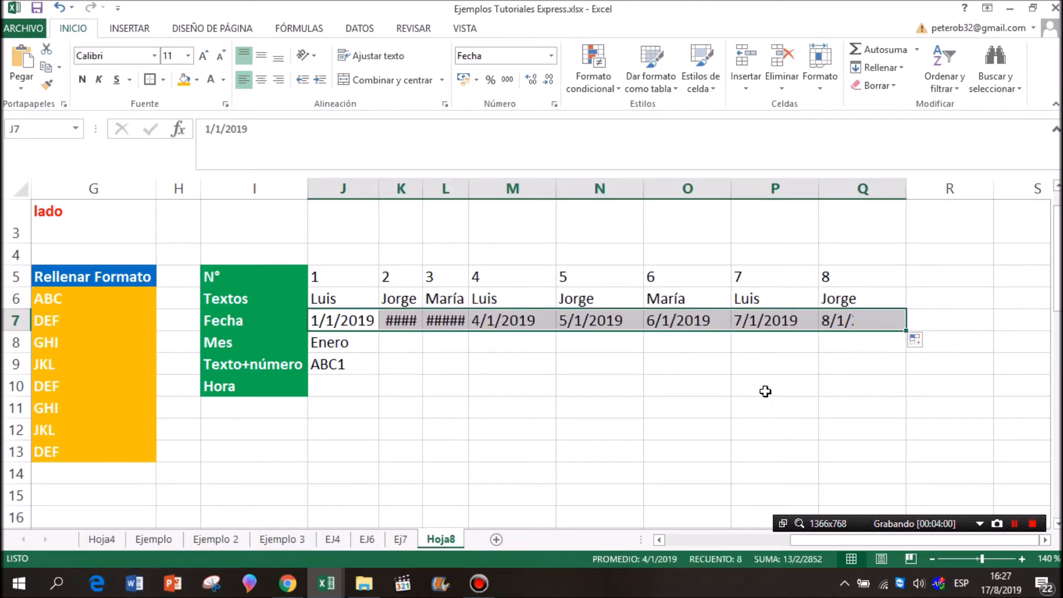
double_click(419, 193)
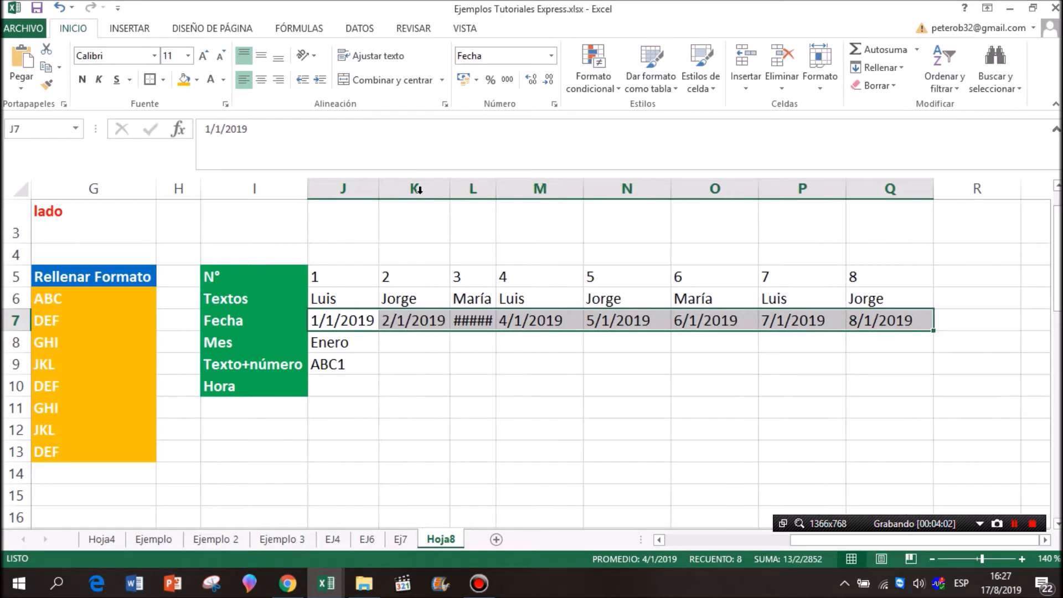
double_click(496, 189)
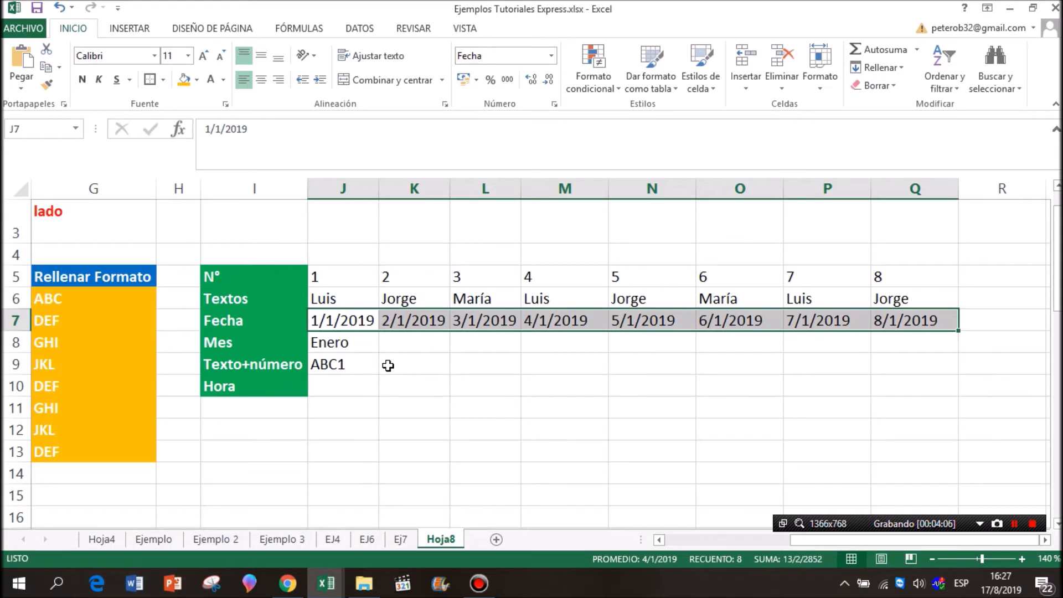
Fill the Mes row from Enero to Agosto and the Texto+número row from ABC1 to ABC8 across to column Q.
click(352, 344)
drag(378, 353, 937, 343)
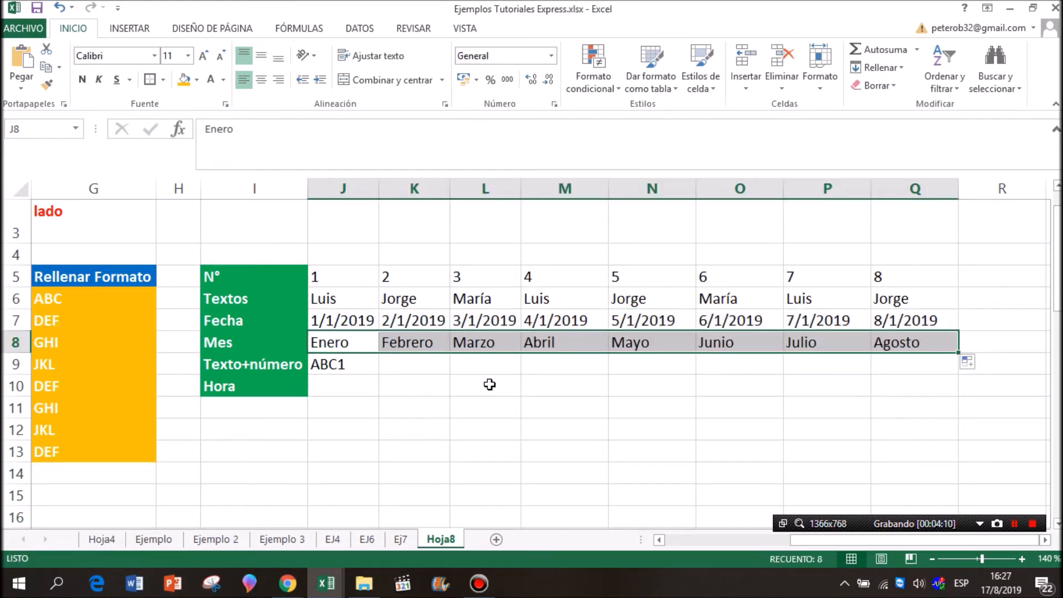
click(366, 369)
drag(378, 374, 928, 360)
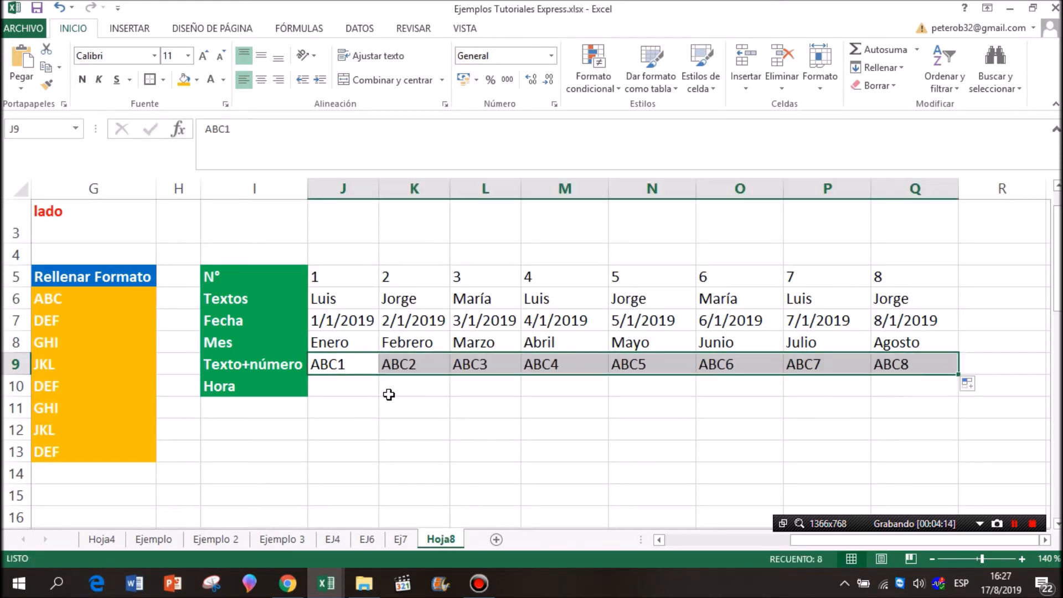
Enter 10:32 in J10 and fill the Hora row in hourly steps across to Q10.
click(349, 387)
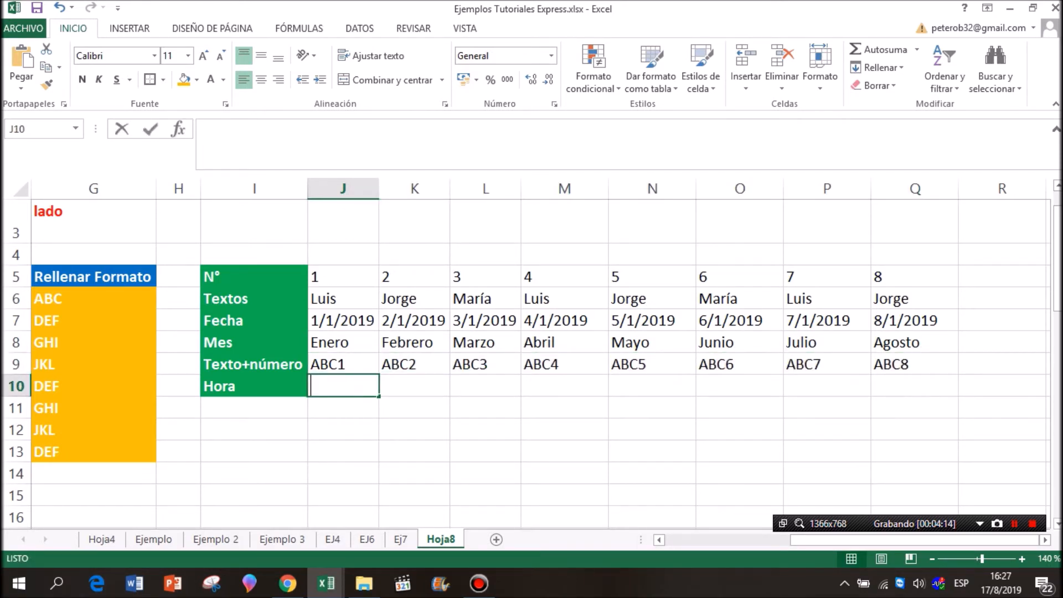
text(10:3)
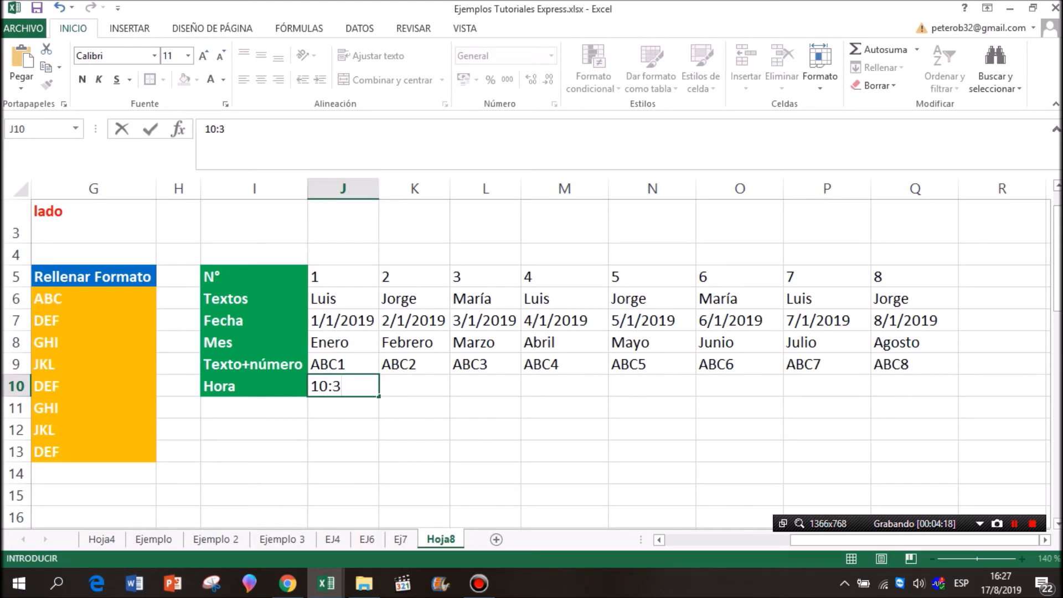
text(2)
key(Return)
click(366, 389)
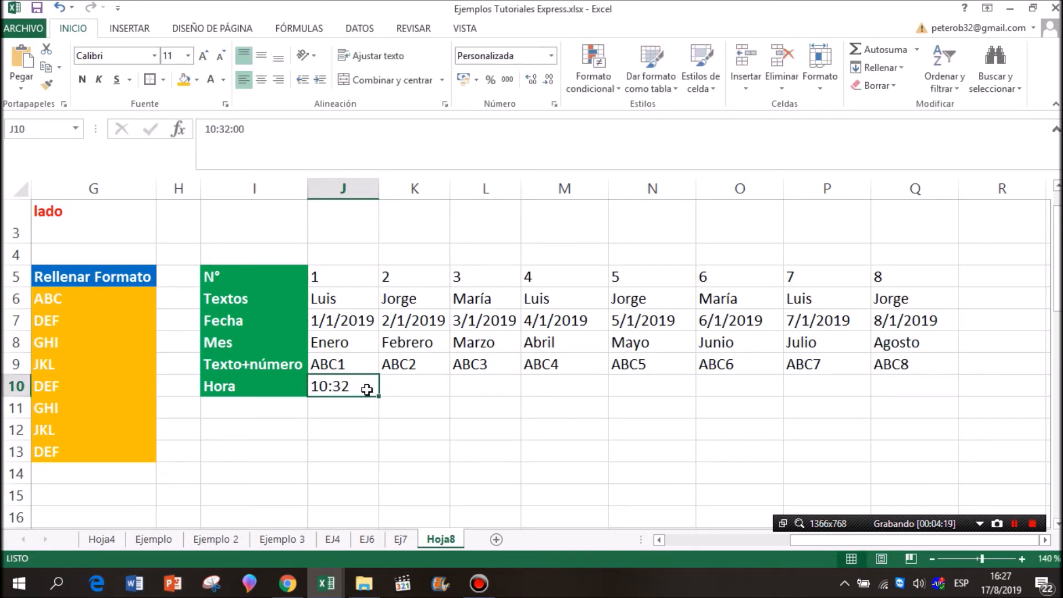
drag(380, 397, 925, 387)
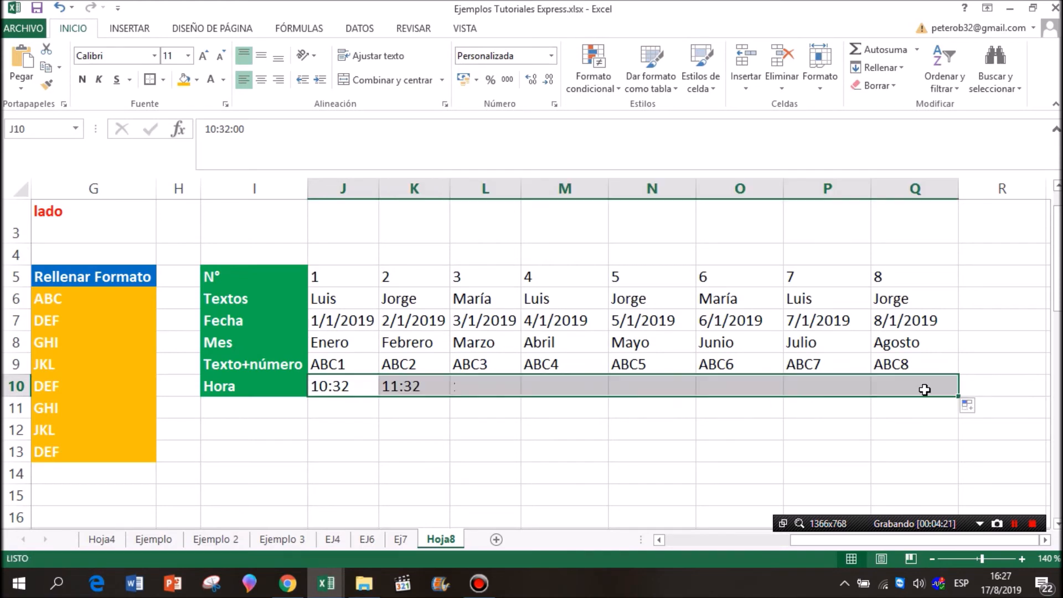
click(542, 417)
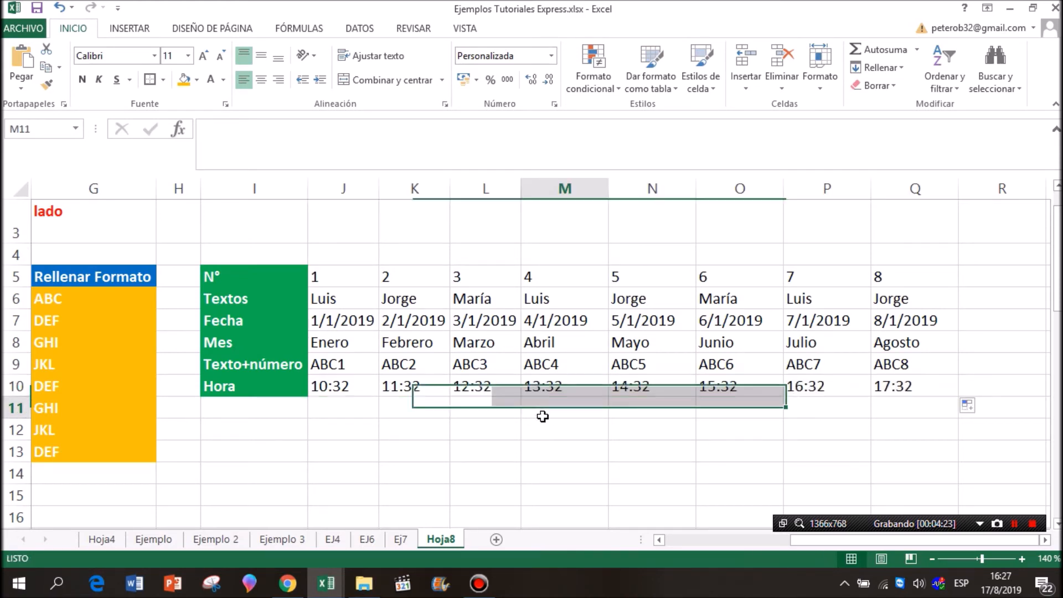